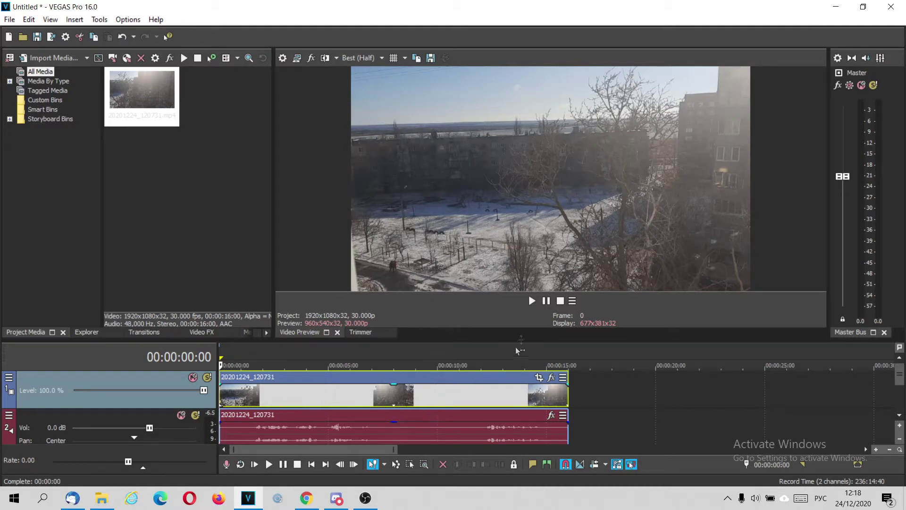
Play the clip on the timeline to hear its noise, stop it and return the playhead to the start.
{"action": "left_click", "coordinate": [532, 300]}
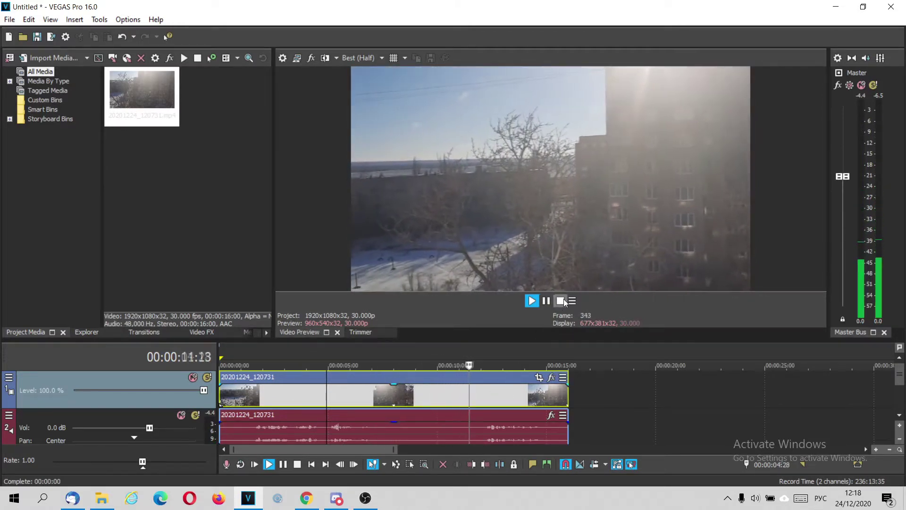
{"action": "key", "text": "space"}
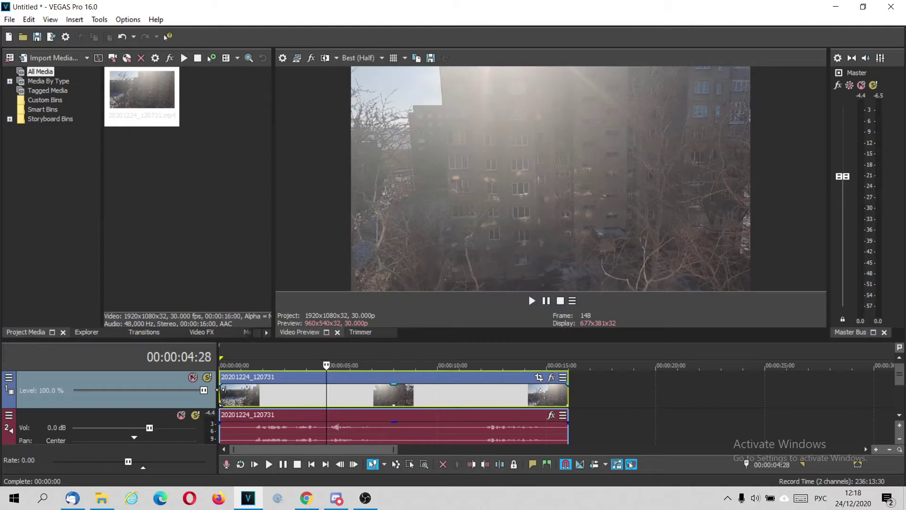
{"action": "left_click", "coordinate": [220, 389]}
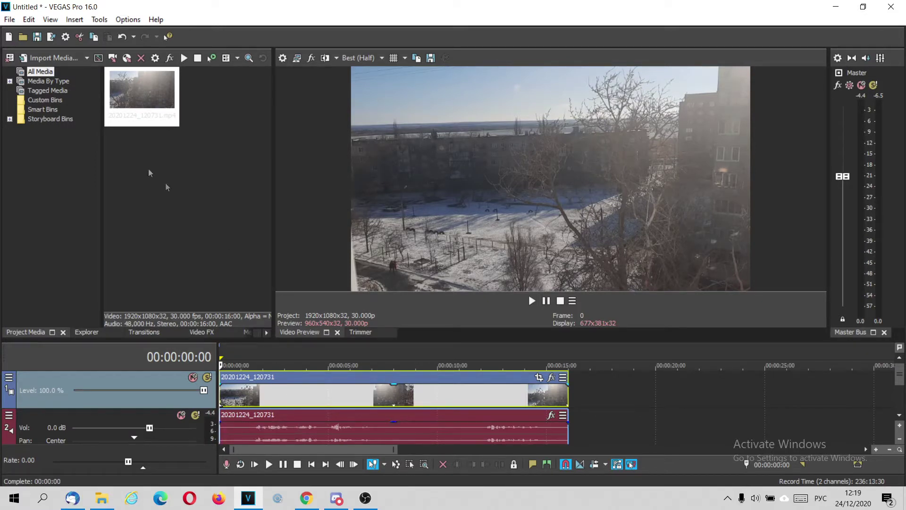
Open the render settings and choose the MP3 Audio format with the 320 Kbps, CD Transparent Audio template.
{"action": "left_click", "coordinate": [51, 37]}
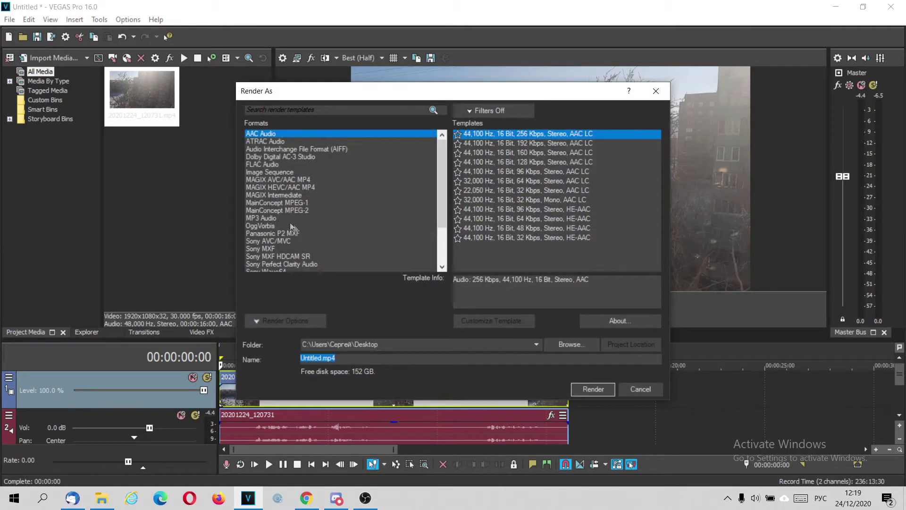
{"action": "left_click", "coordinate": [269, 218]}
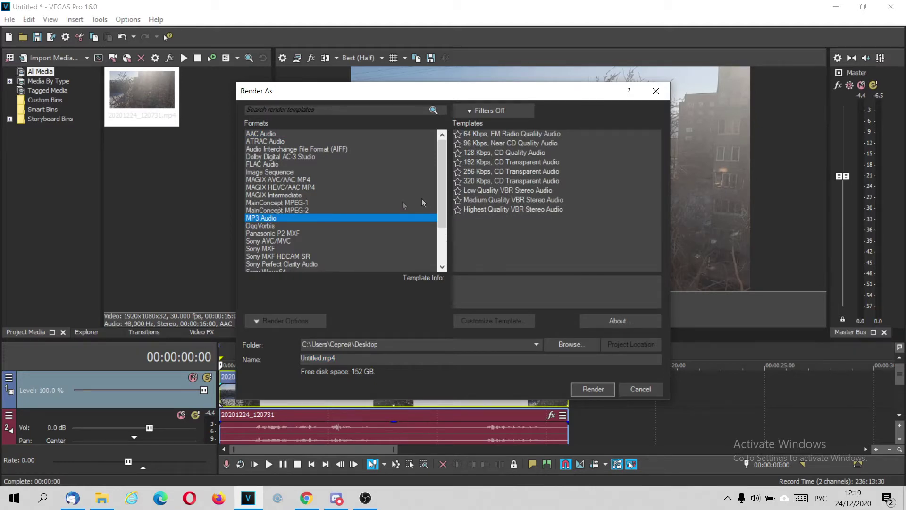
{"action": "left_click", "coordinate": [487, 183]}
{"action": "left_click", "coordinate": [491, 170]}
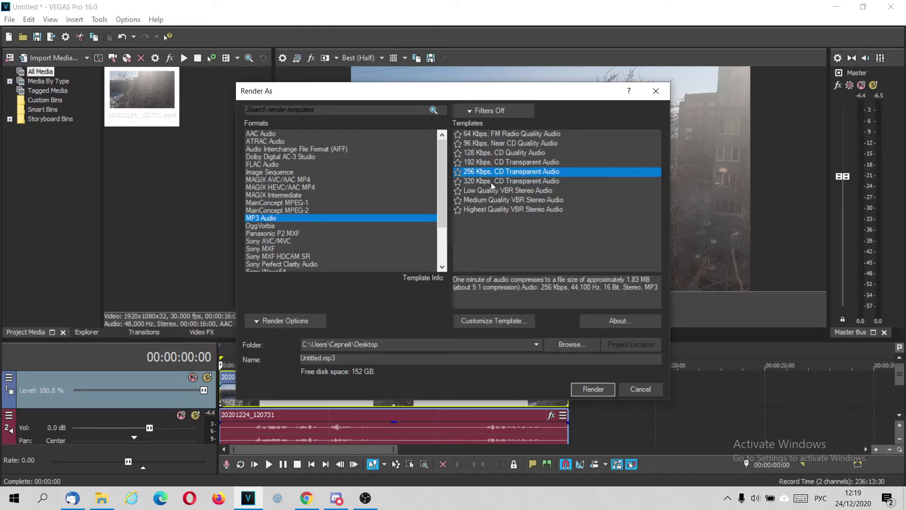
{"action": "left_click", "coordinate": [491, 182]}
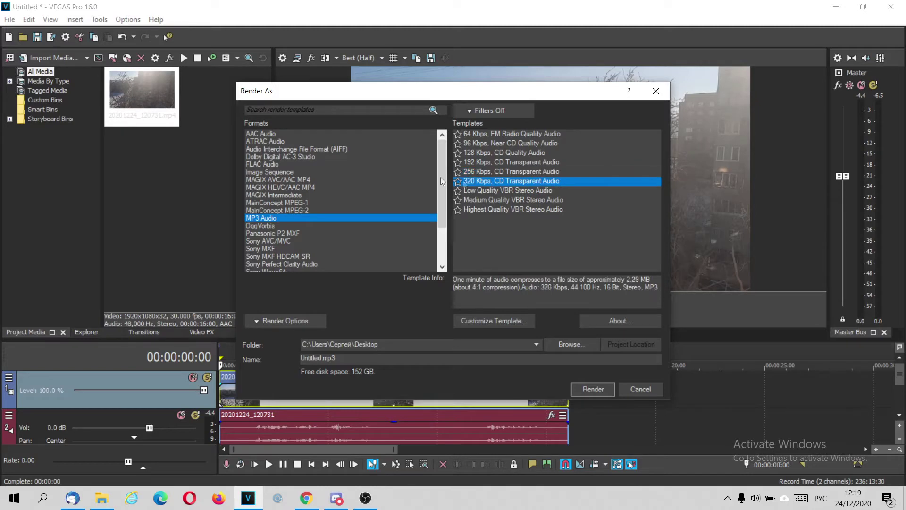
{"action": "left_click", "coordinate": [471, 174]}
{"action": "left_click", "coordinate": [482, 182]}
Name the output file "Звук с шумом" and render it to the Desktop folder.
{"action": "left_click_drag", "start_coordinate": [360, 360], "coordinate": [281, 363]}
{"action": "type", "text": "3"}
{"action": "left_click", "coordinate": [578, 393]}
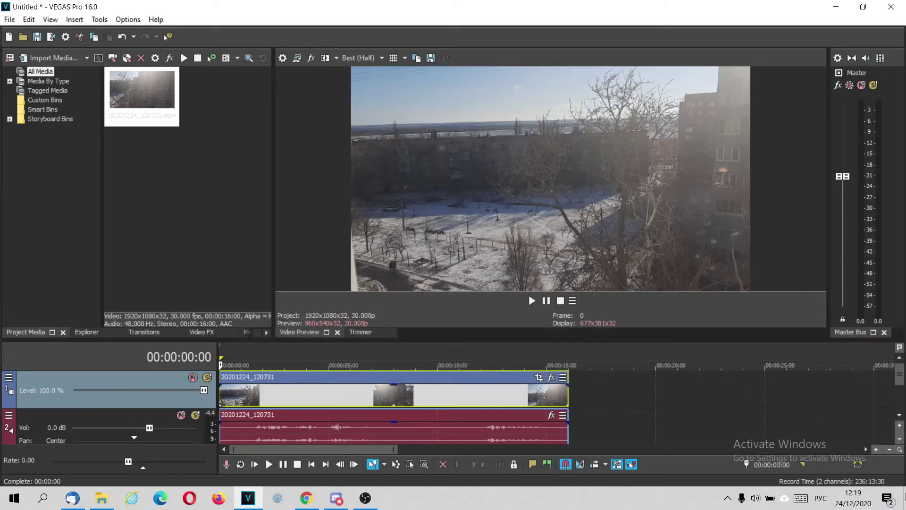
Show the desktop and move the rendered file Звук с шумом.mp3 to an empty area away from the other icons.
{"action": "key", "text": "super+d"}
{"action": "left_click_drag", "start_coordinate": [82, 204], "coordinate": [430, 111]}
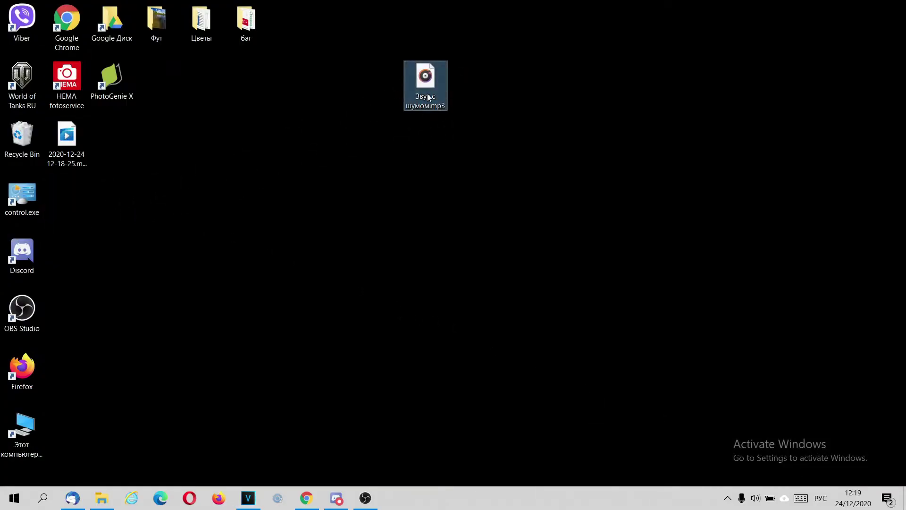
{"action": "left_click", "coordinate": [392, 99]}
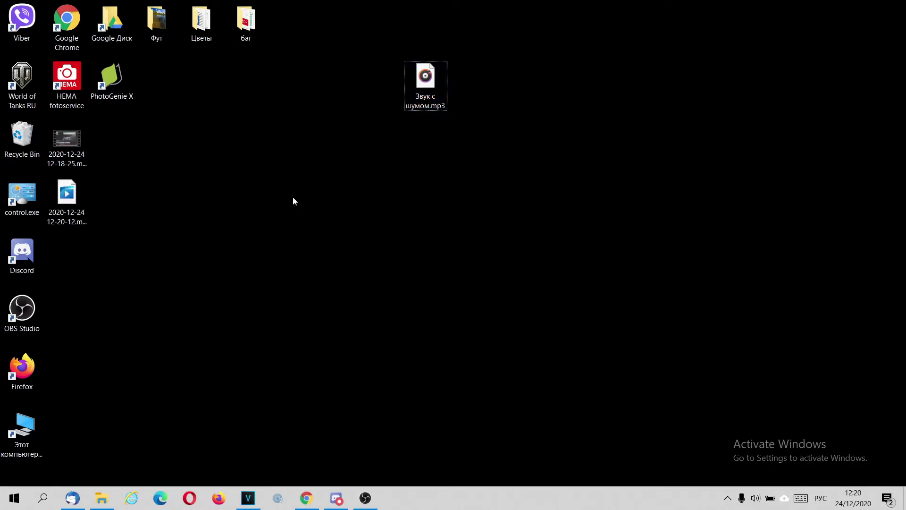
Switch to Chrome and search for "audacity скачать" in a new tab.
{"action": "left_click", "coordinate": [319, 491]}
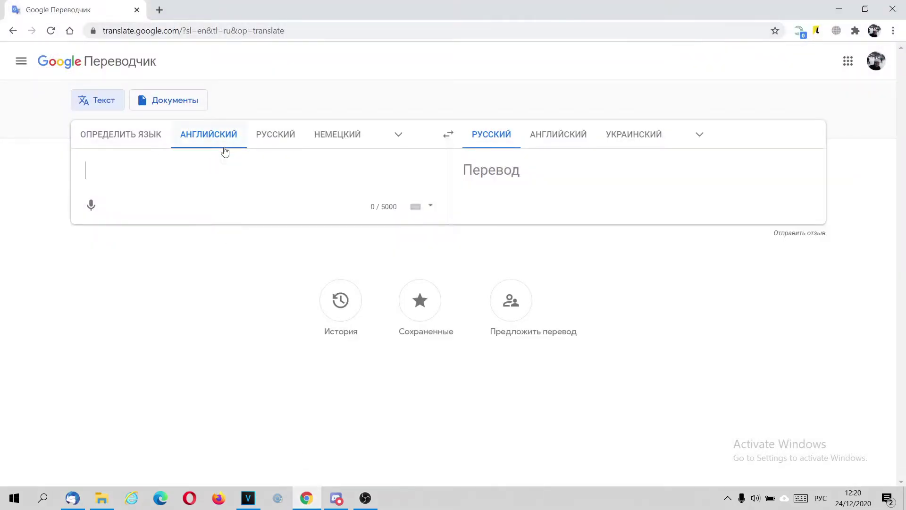
{"action": "left_click", "coordinate": [159, 9]}
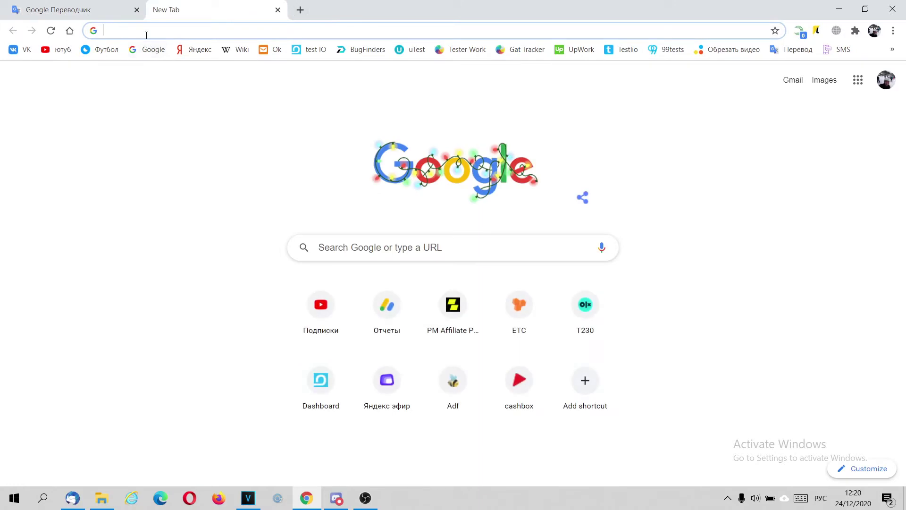
{"action": "type", "text": "audacity"}
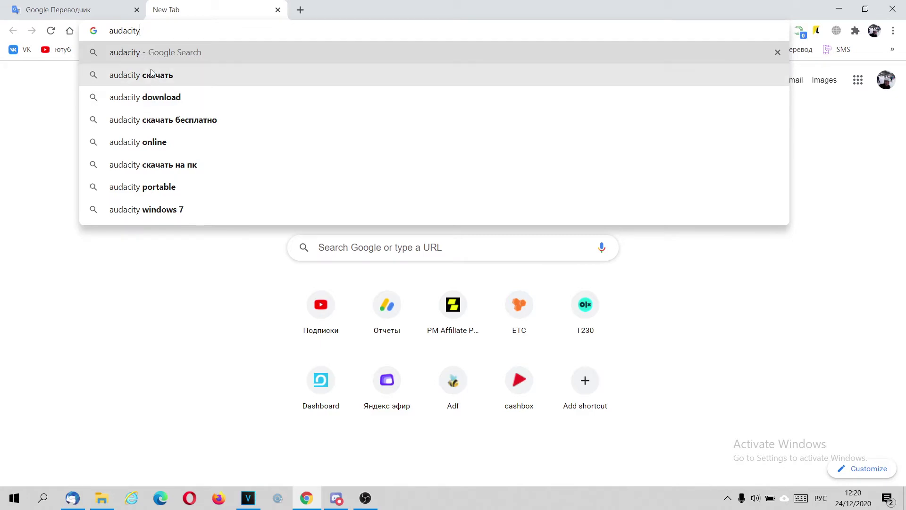
{"action": "left_click", "coordinate": [151, 83]}
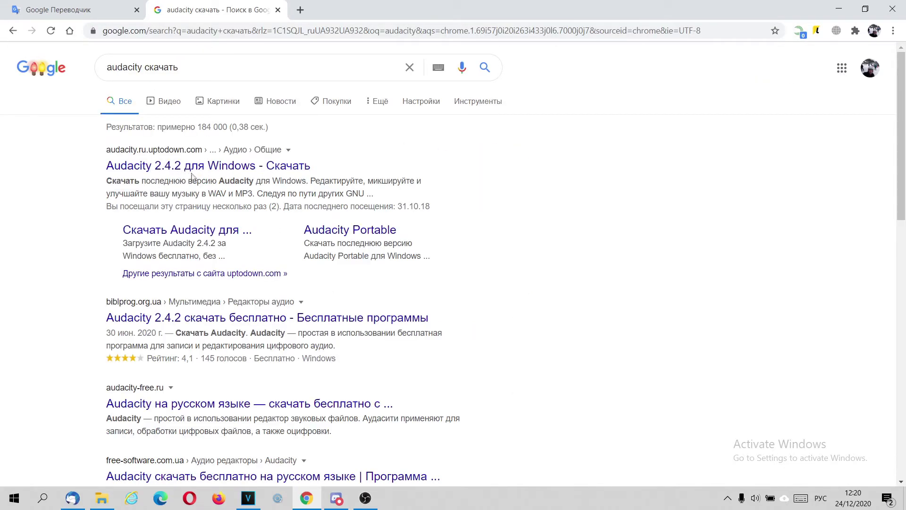
Download the latest Audacity 2.4.2 version from the uptodown result and save audacity-2-4-2.exe to the Desktop.
{"action": "left_click", "coordinate": [155, 170]}
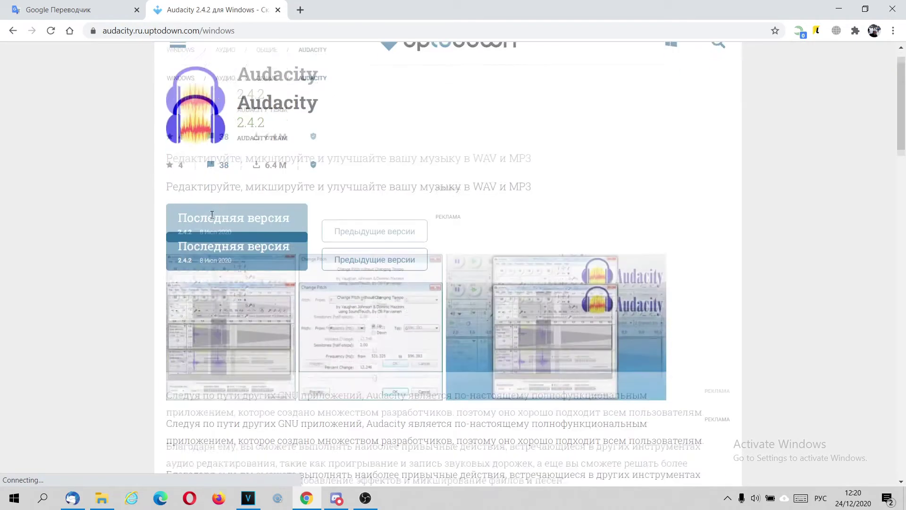
{"action": "scroll", "coordinate": [212, 215], "scroll_direction": "down", "scroll_amount": 2}
{"action": "scroll", "coordinate": [216, 163], "scroll_direction": "down", "scroll_amount": 7}
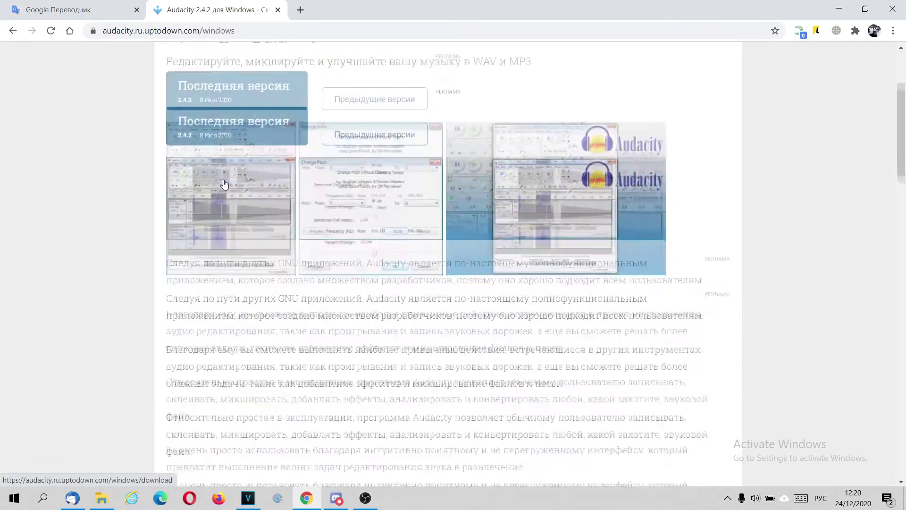
{"action": "scroll", "coordinate": [271, 258], "scroll_direction": "down", "scroll_amount": 5}
{"action": "scroll", "coordinate": [278, 236], "scroll_direction": "up", "scroll_amount": 20}
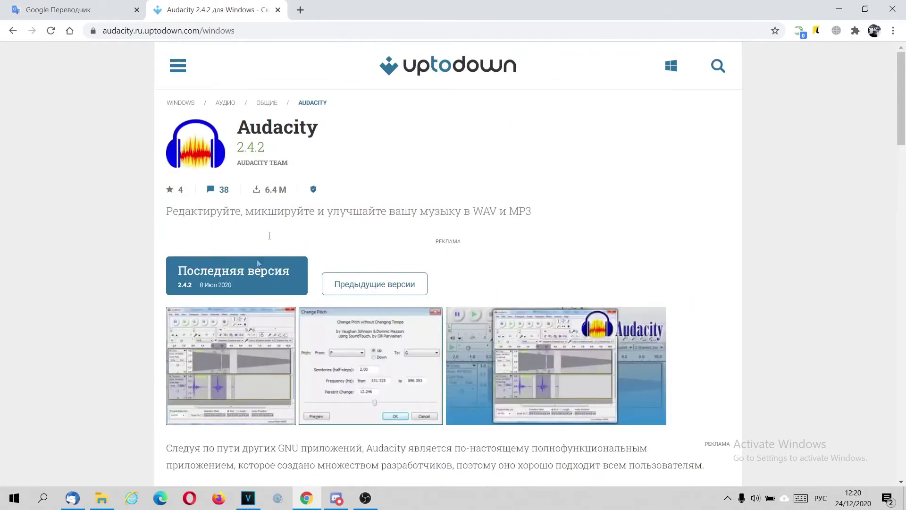
{"action": "left_click", "coordinate": [226, 277]}
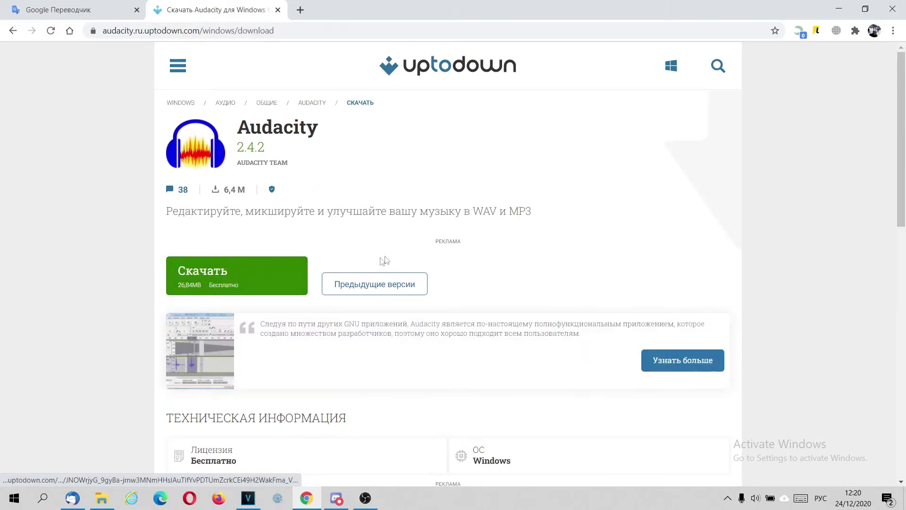
{"action": "left_click", "coordinate": [215, 281]}
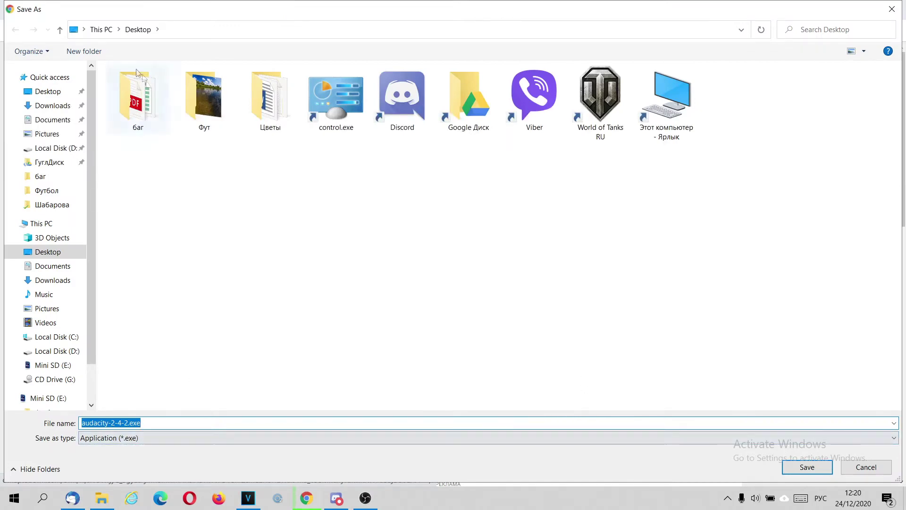
{"action": "left_click", "coordinate": [803, 467]}
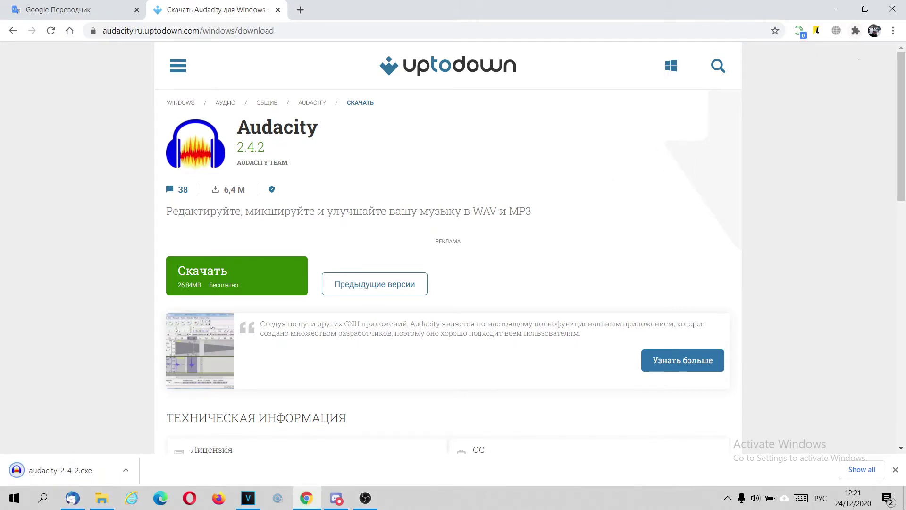
Show the desktop and move the audacity-2-4-2.exe installer next to Звук с шумом.mp3.
{"action": "key", "text": "super+d"}
{"action": "left_click_drag", "start_coordinate": [75, 248], "coordinate": [482, 65]}
{"action": "left_click", "coordinate": [469, 282]}
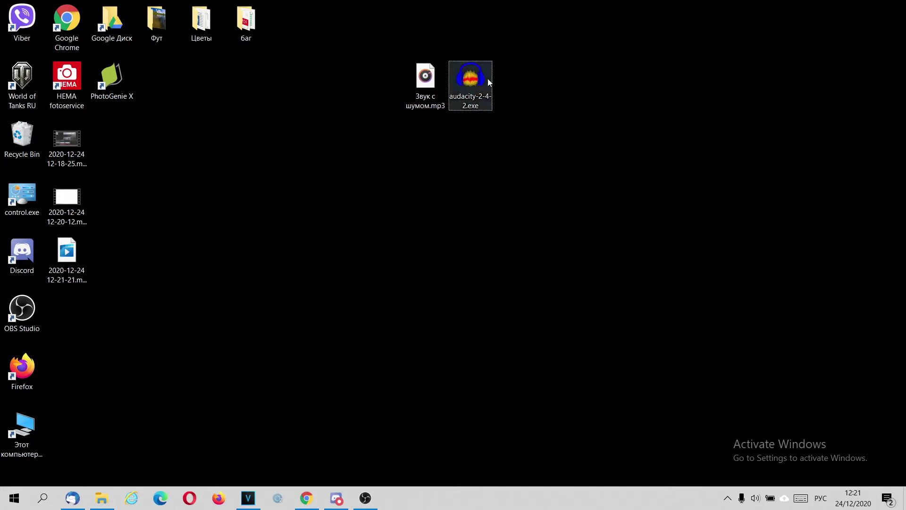
Launch the Audacity installer and set the setup language to Русский.
{"action": "double_click", "coordinate": [467, 77]}
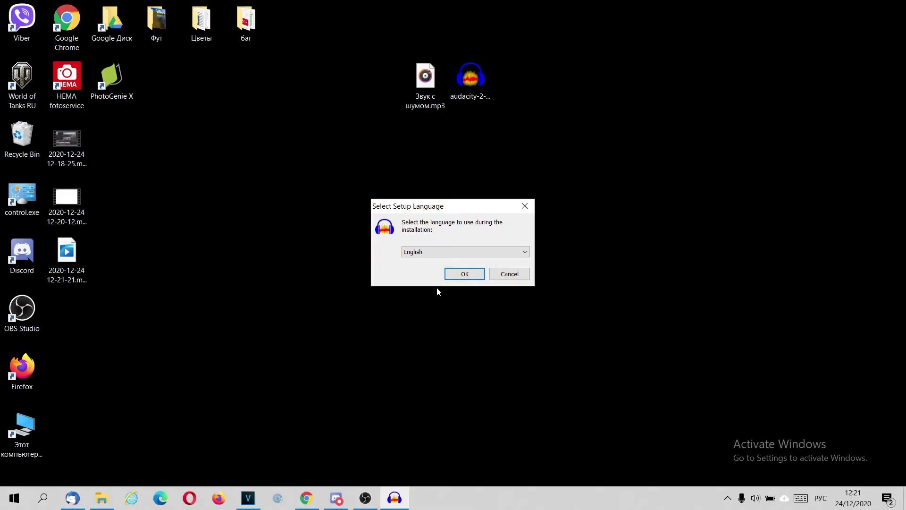
{"action": "left_click", "coordinate": [440, 254]}
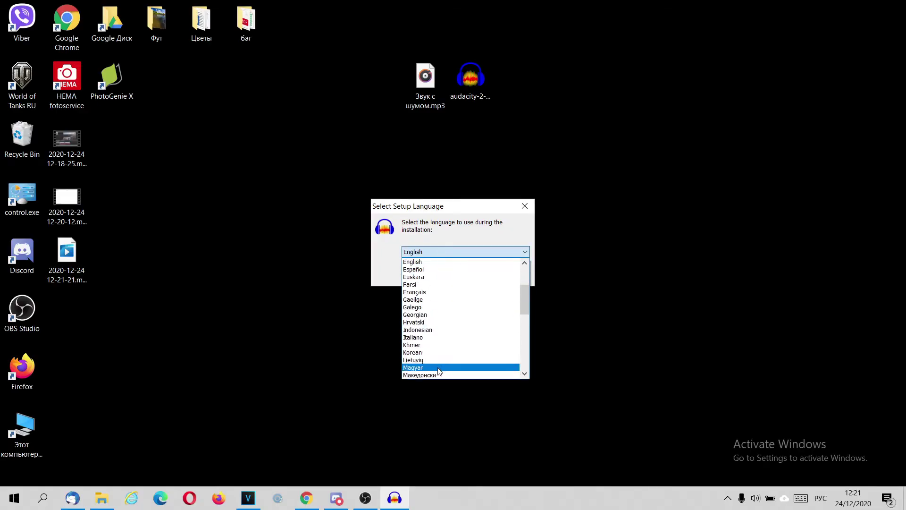
{"action": "left_click_drag", "start_coordinate": [526, 300], "coordinate": [527, 359]}
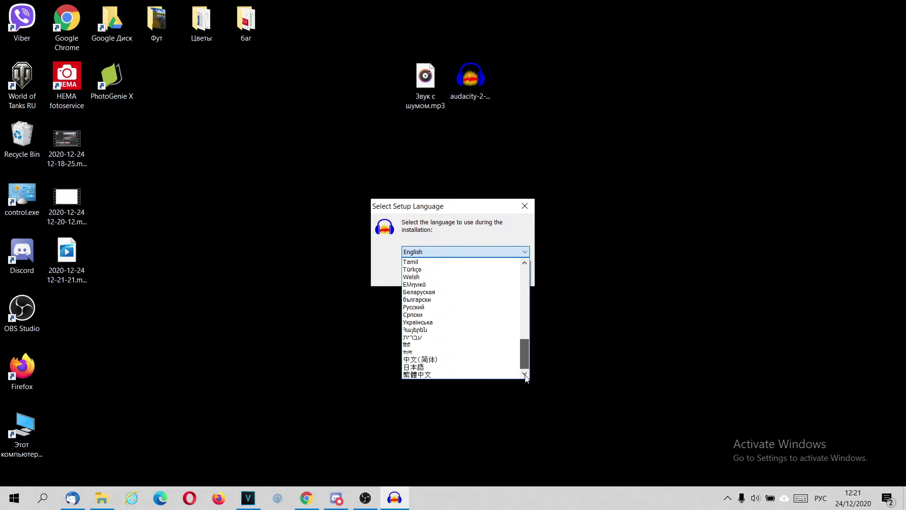
{"action": "left_click", "coordinate": [443, 307]}
{"action": "left_click", "coordinate": [465, 274]}
Install Audacity with the default options, including the desktop shortcut, and finish the setup wizard.
{"action": "left_click", "coordinate": [512, 340]}
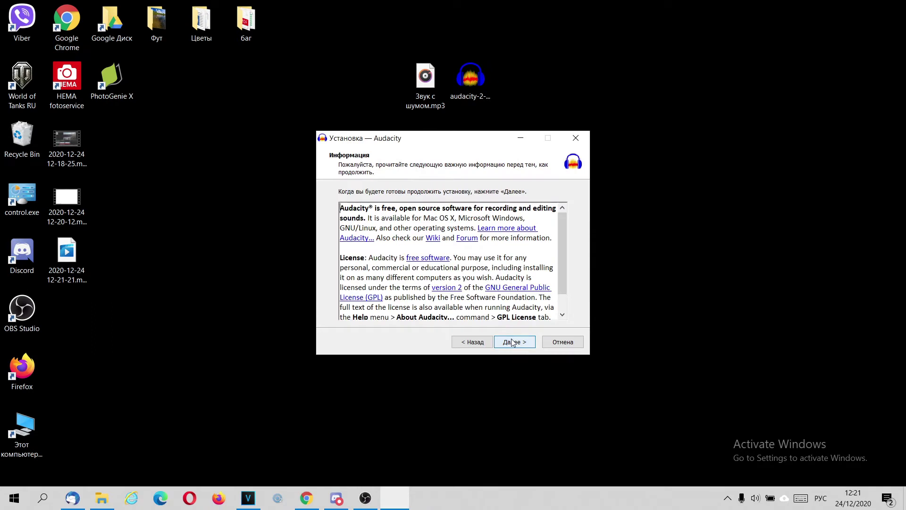
{"action": "left_click", "coordinate": [512, 340]}
{"action": "left_click", "coordinate": [512, 341]}
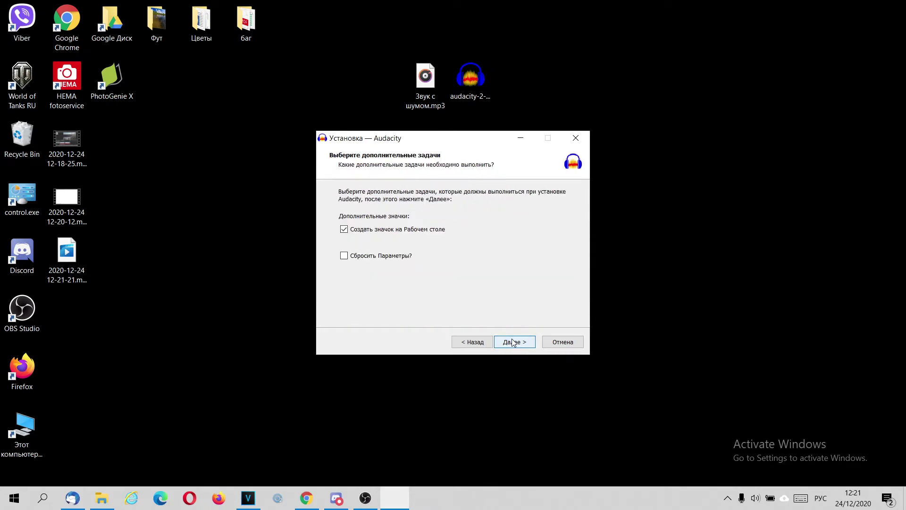
{"action": "left_click", "coordinate": [512, 342]}
{"action": "left_click", "coordinate": [512, 340]}
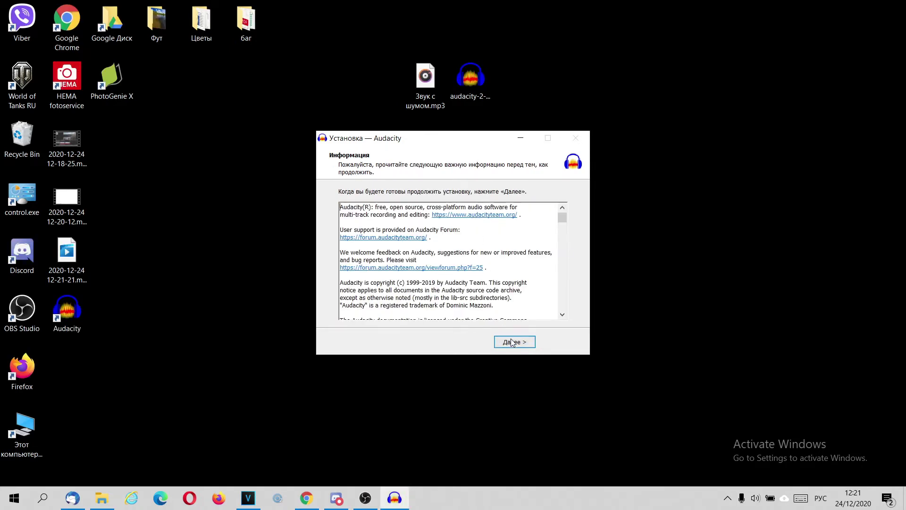
{"action": "left_click", "coordinate": [512, 342]}
{"action": "left_click", "coordinate": [513, 342]}
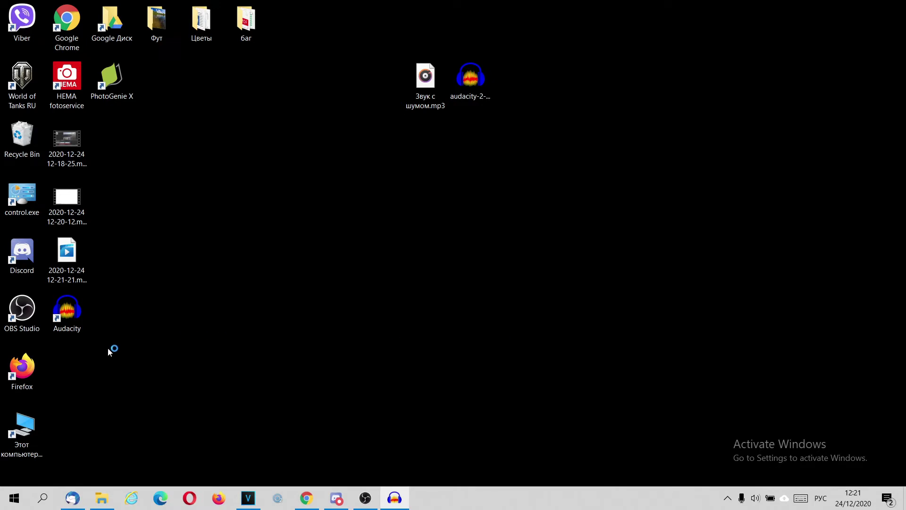
Move the Audacity shortcut beside the баг folder on the desktop, and dismiss Audacity's welcome message.
{"action": "left_click_drag", "start_coordinate": [66, 322], "coordinate": [293, 30]}
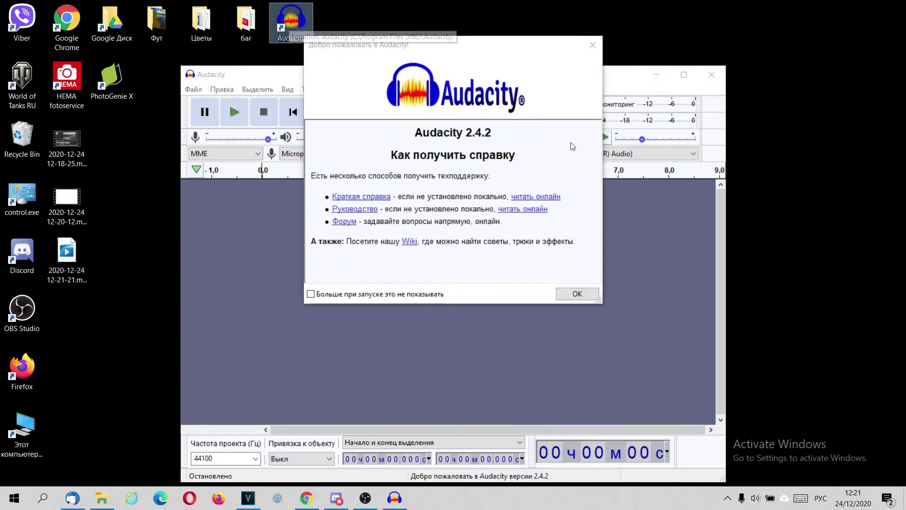
{"action": "left_click", "coordinate": [582, 294]}
{"action": "left_click_drag", "start_coordinate": [500, 70], "coordinate": [598, 131]}
Arrange the desktop so file and Audacity window are both reachable, import Звук с шумом.mp3 into Audacity and maximize the window.
{"action": "left_click_drag", "start_coordinate": [417, 84], "coordinate": [148, 142]}
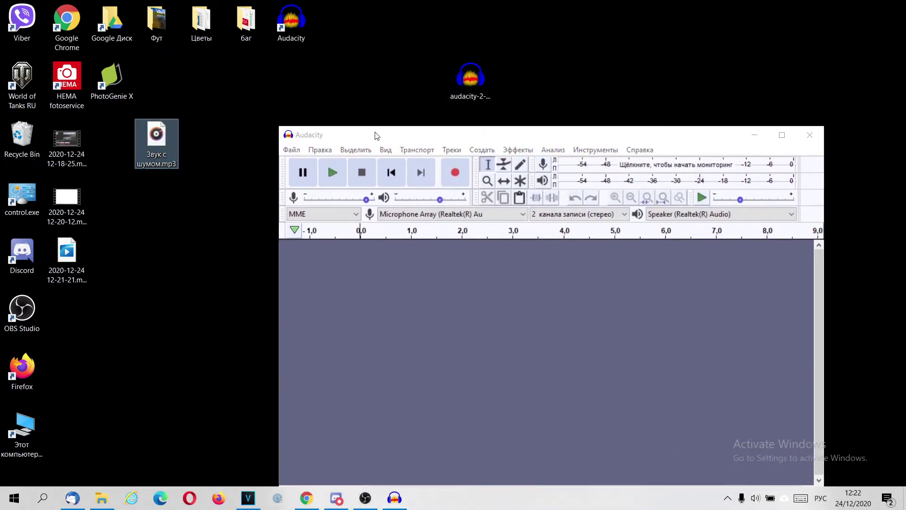
{"action": "left_click_drag", "start_coordinate": [400, 136], "coordinate": [392, 33]}
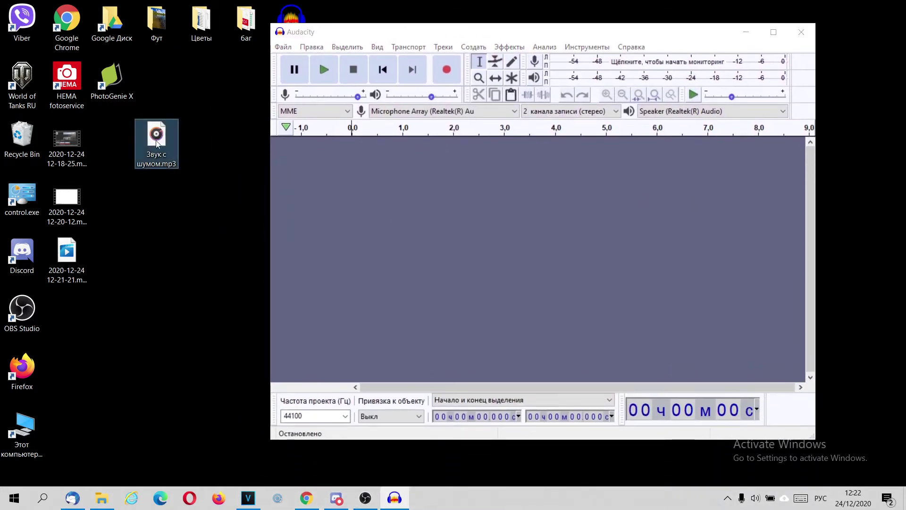
{"action": "left_click_drag", "start_coordinate": [152, 145], "coordinate": [356, 187]}
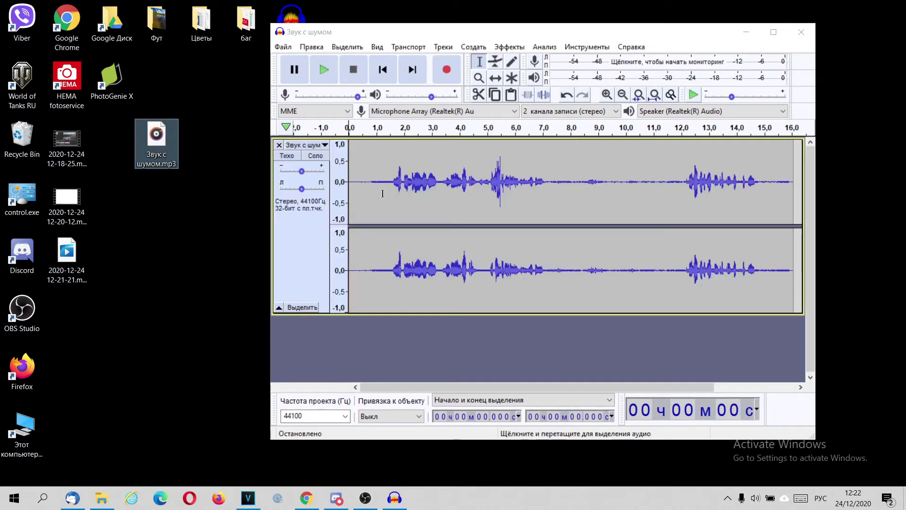
{"action": "left_click", "coordinate": [774, 31]}
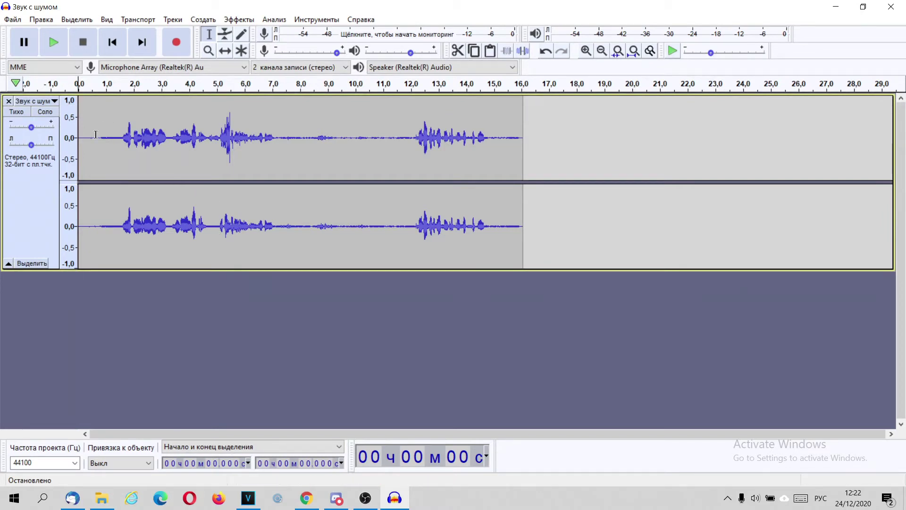
Play the imported track from the start and pause it at about 8 seconds.
{"action": "left_click", "coordinate": [54, 42]}
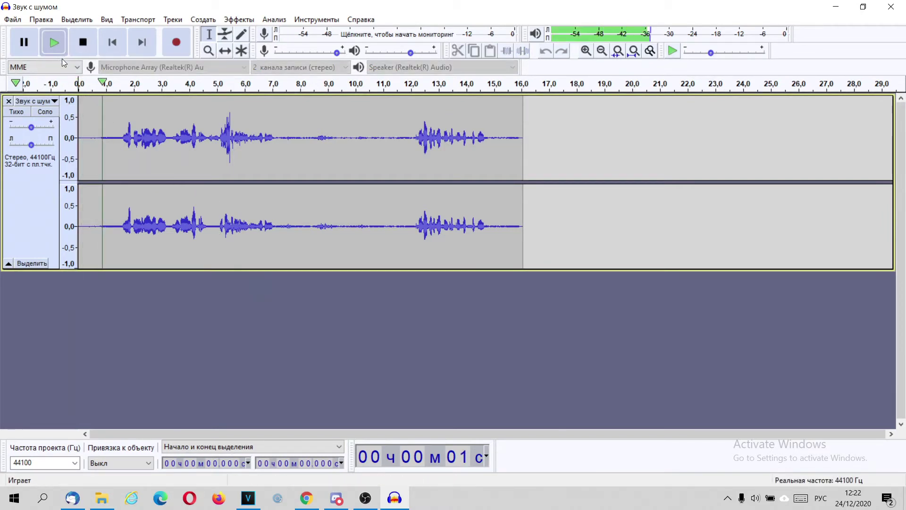
{"action": "left_click", "coordinate": [27, 43]}
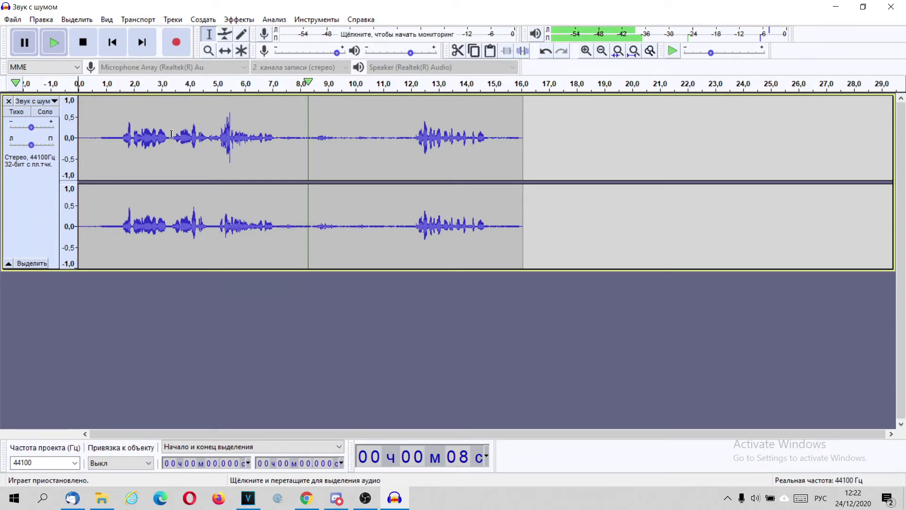
Zoom in on the track and play its opening seconds from several points to find where the noise-only part ends.
{"action": "left_click", "coordinate": [82, 137]}
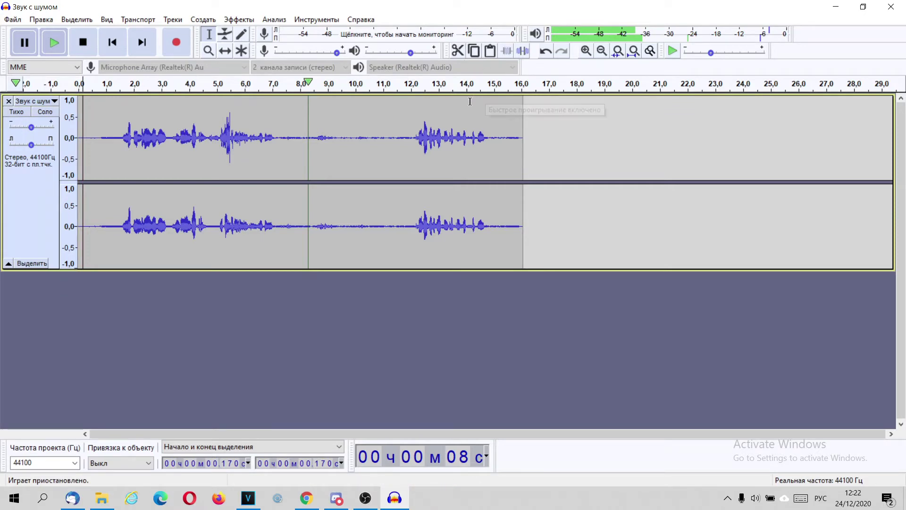
{"action": "left_click", "coordinate": [586, 51]}
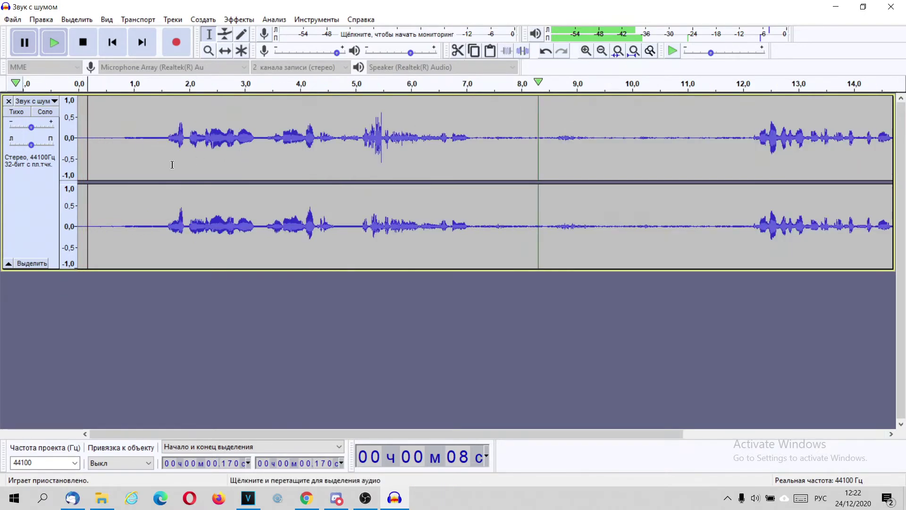
{"action": "left_click_drag", "start_coordinate": [93, 177], "coordinate": [81, 178]}
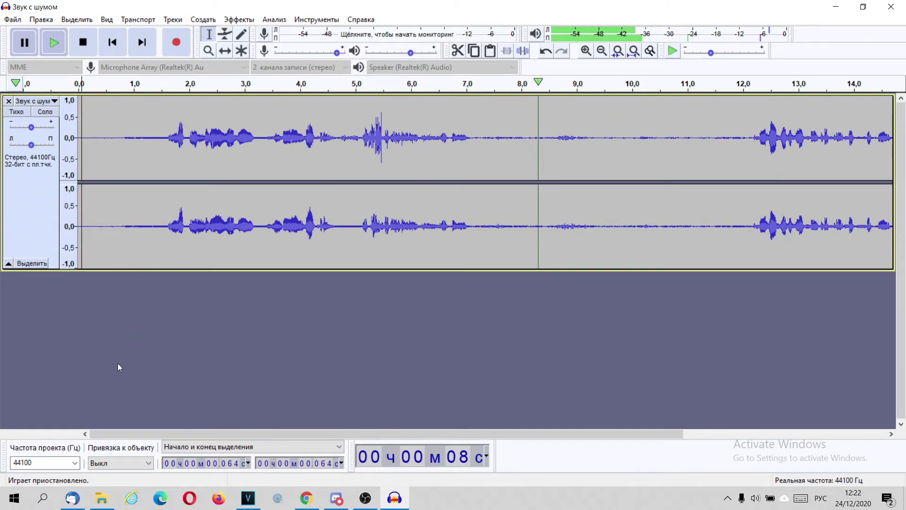
{"action": "left_click", "coordinate": [54, 42]}
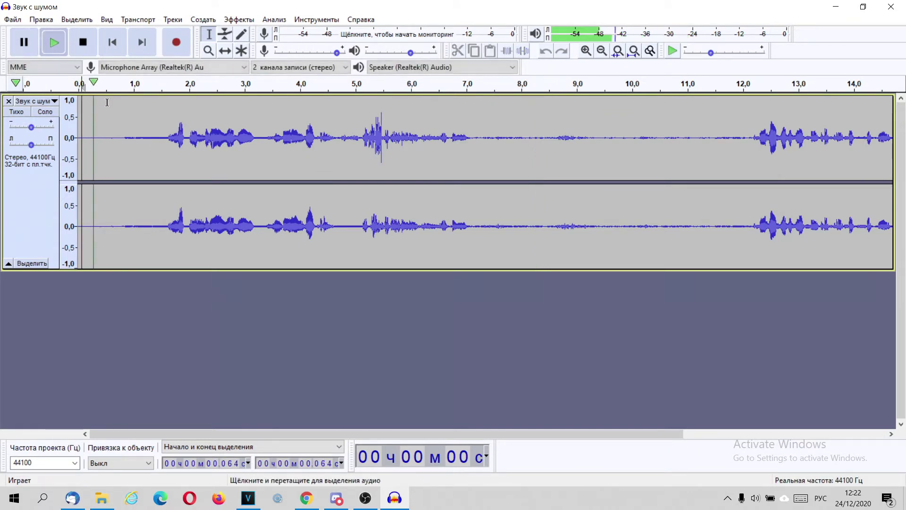
{"action": "left_click", "coordinate": [33, 43]}
{"action": "left_click", "coordinate": [158, 130]}
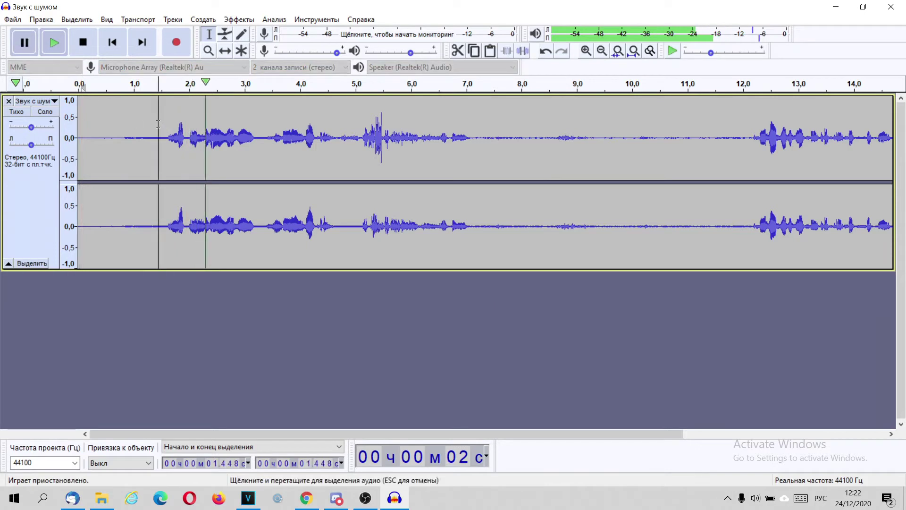
{"action": "left_click", "coordinate": [34, 41]}
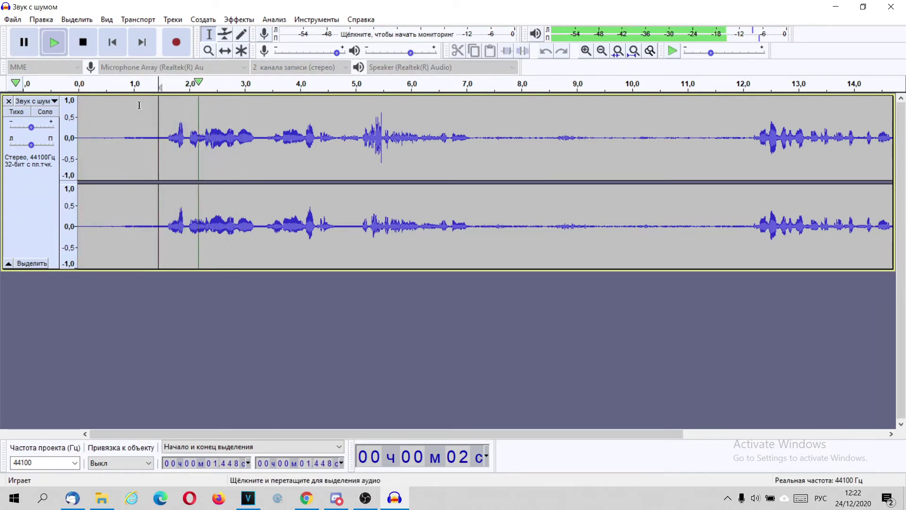
{"action": "key", "text": "p"}
Select the noise-only opening of the track from 0 to about 1.4 seconds and play it.
{"action": "left_click_drag", "start_coordinate": [155, 122], "coordinate": [76, 170]}
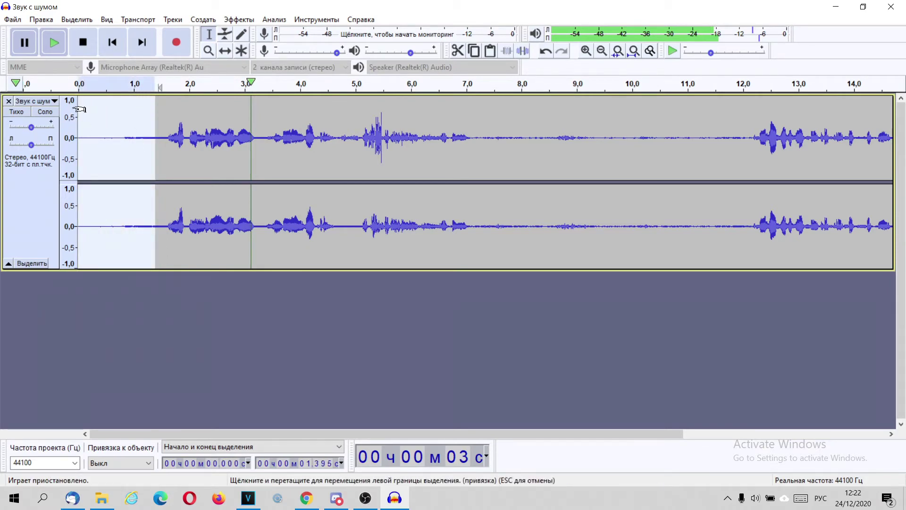
{"action": "left_click", "coordinate": [55, 44]}
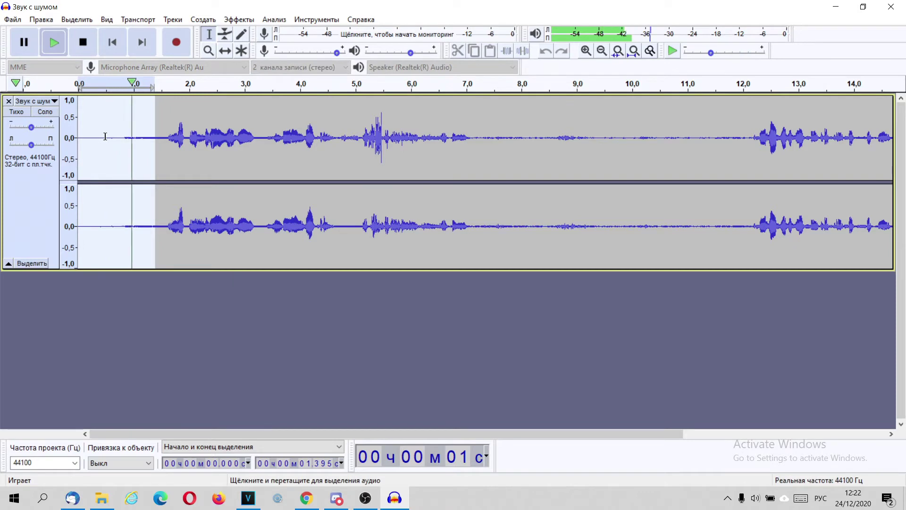
{"action": "left_click", "coordinate": [238, 19]}
{"action": "left_click", "coordinate": [523, 4]}
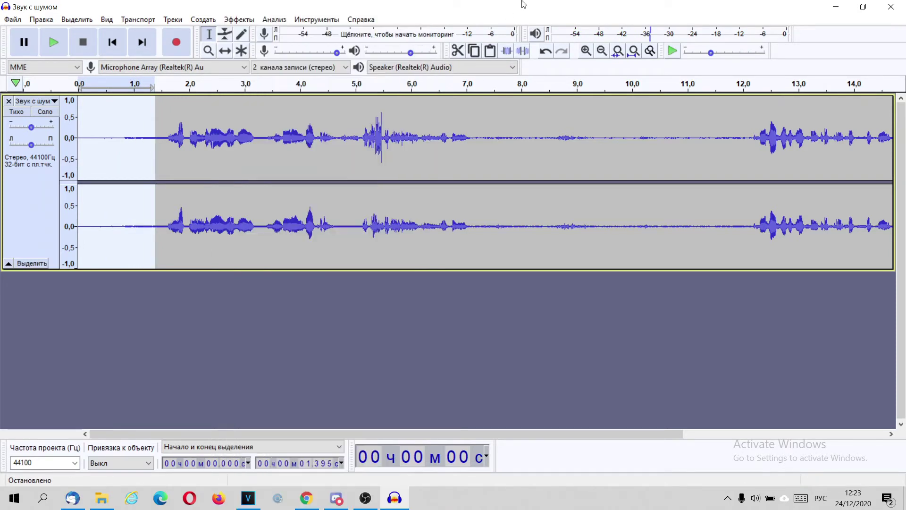
Capture a noise profile from the selected opening with the Noise Reduction effect (Подавление шума).
{"action": "left_click", "coordinate": [239, 20]}
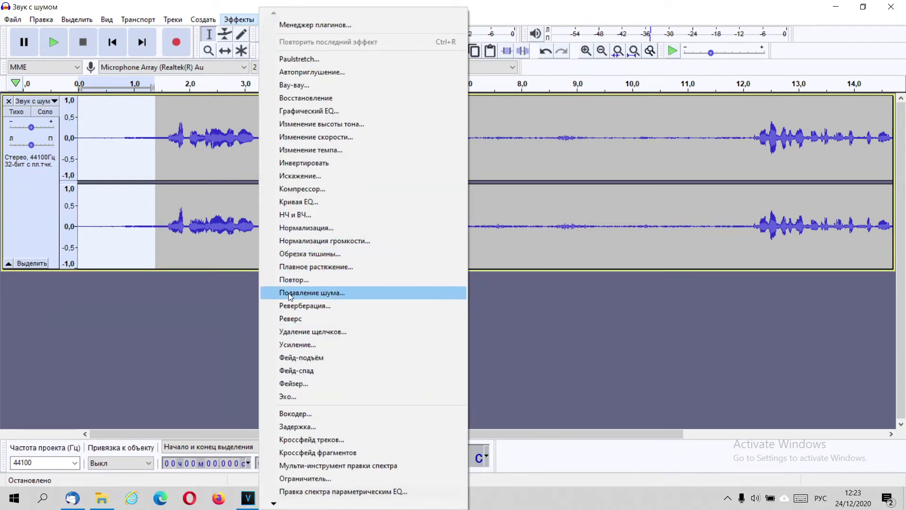
{"action": "left_click", "coordinate": [302, 293]}
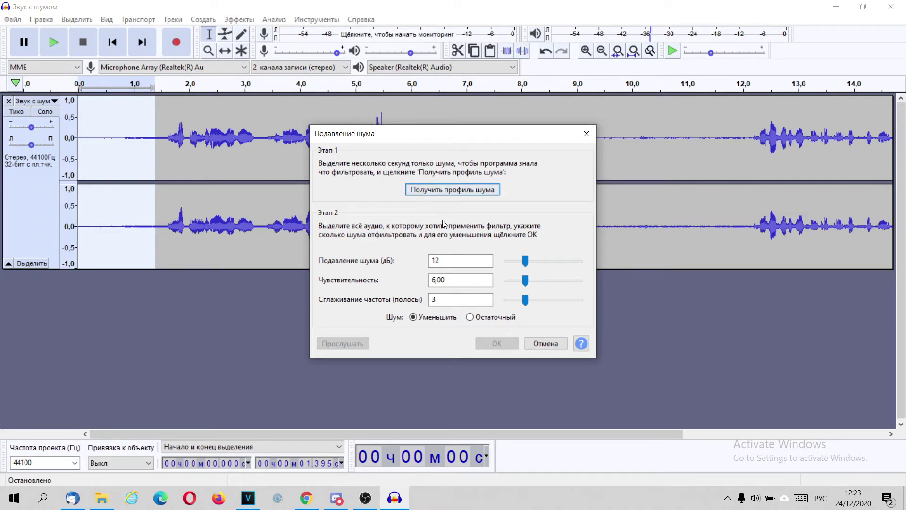
{"action": "left_click", "coordinate": [447, 190]}
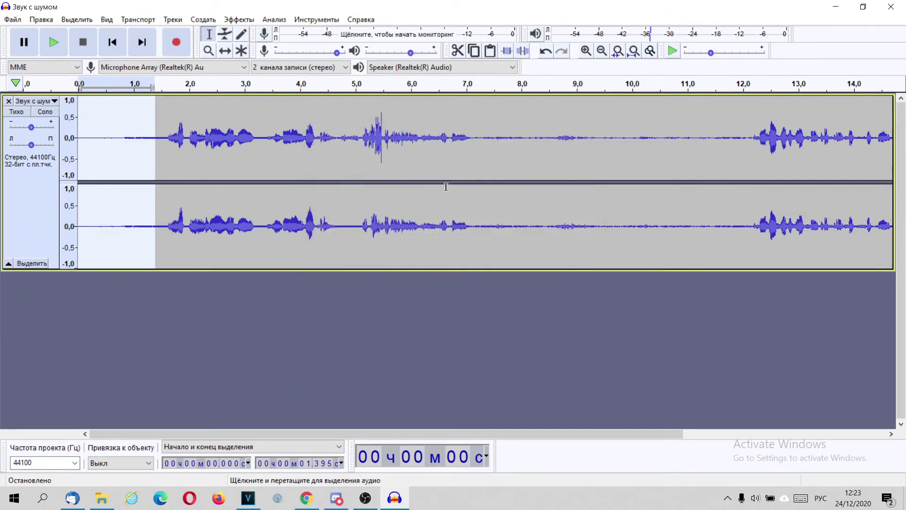
Select the whole track and apply Noise Reduction at 12 dB, sensitivity 6,00 and frequency smoothing 3, with noise set to Уменьшить.
{"action": "left_click", "coordinate": [322, 167]}
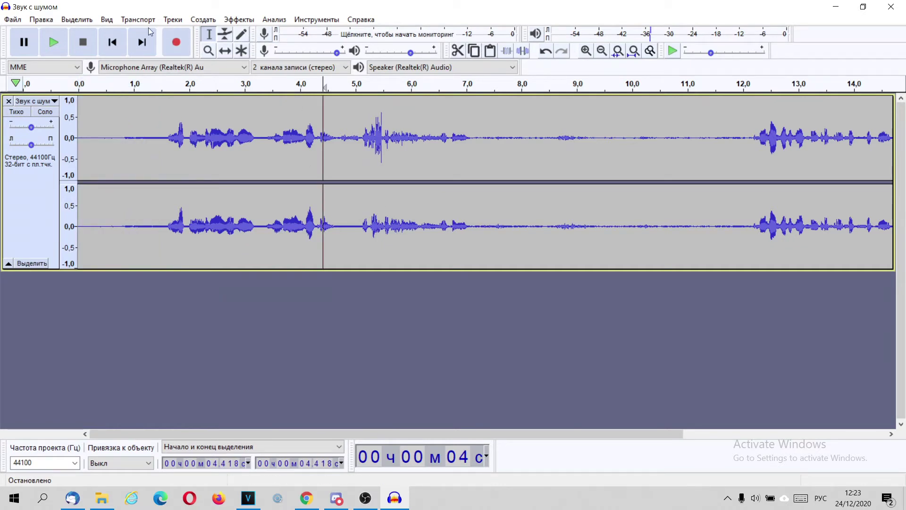
{"action": "left_click", "coordinate": [601, 51]}
{"action": "key", "text": "ctrl+a"}
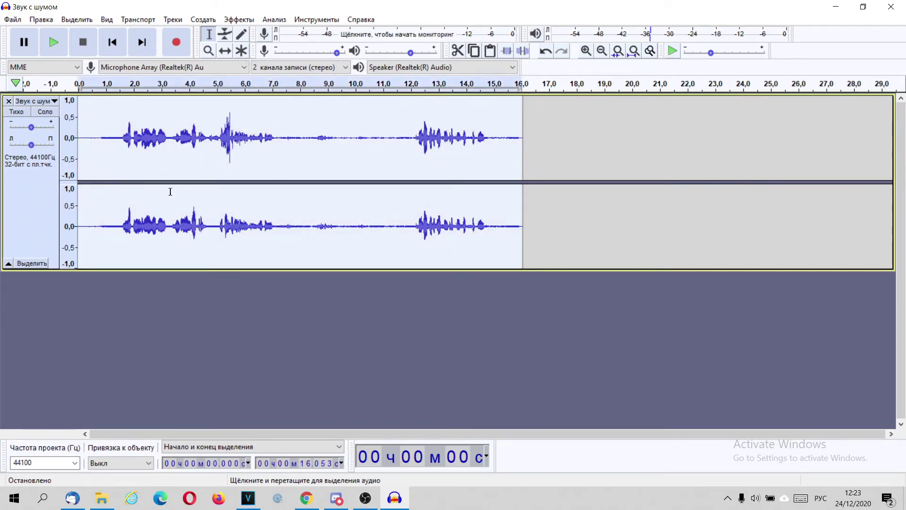
{"action": "left_click", "coordinate": [239, 19]}
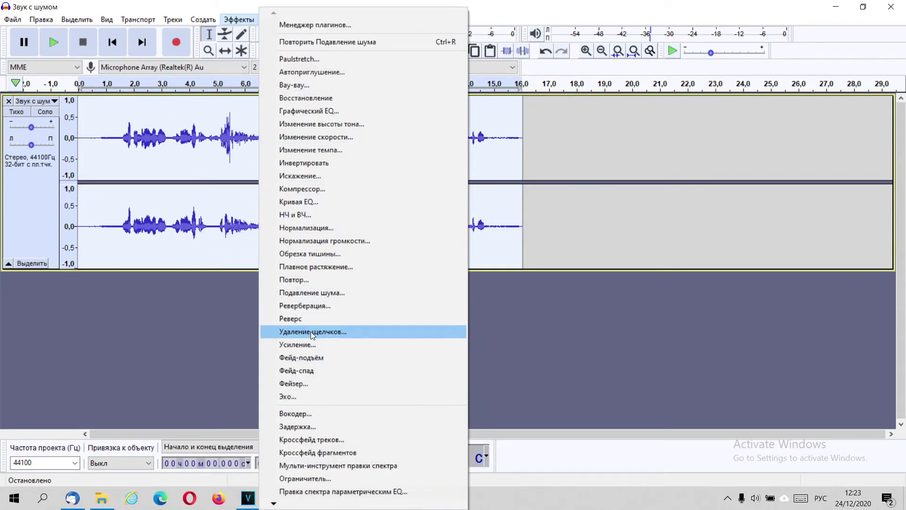
{"action": "left_click", "coordinate": [311, 294]}
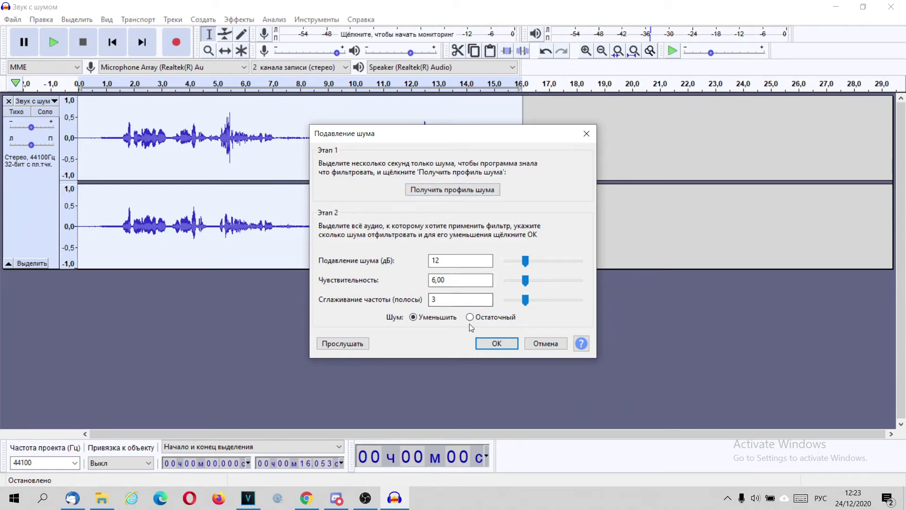
{"action": "left_click", "coordinate": [491, 345]}
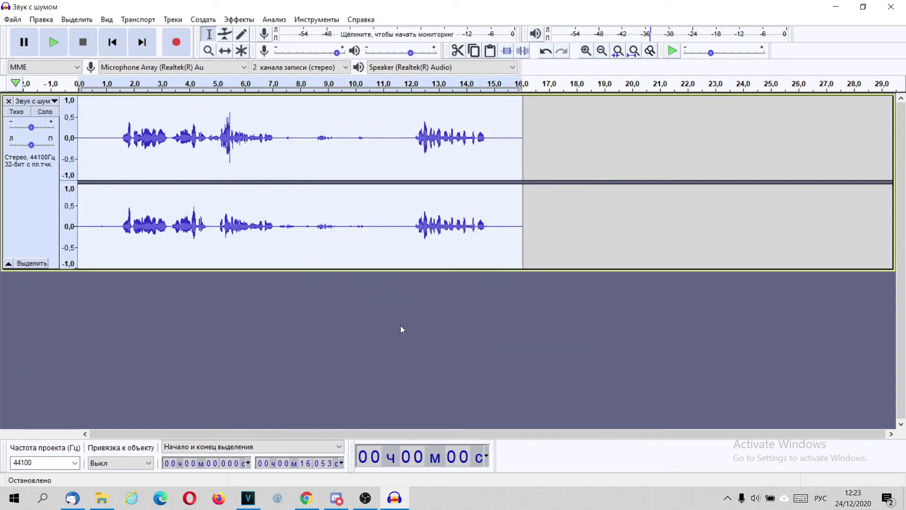
Play the cleaned track from the start and select the quiet passage from about 8.6 to 9.7 seconds.
{"action": "left_click", "coordinate": [87, 198]}
{"action": "left_click", "coordinate": [49, 41]}
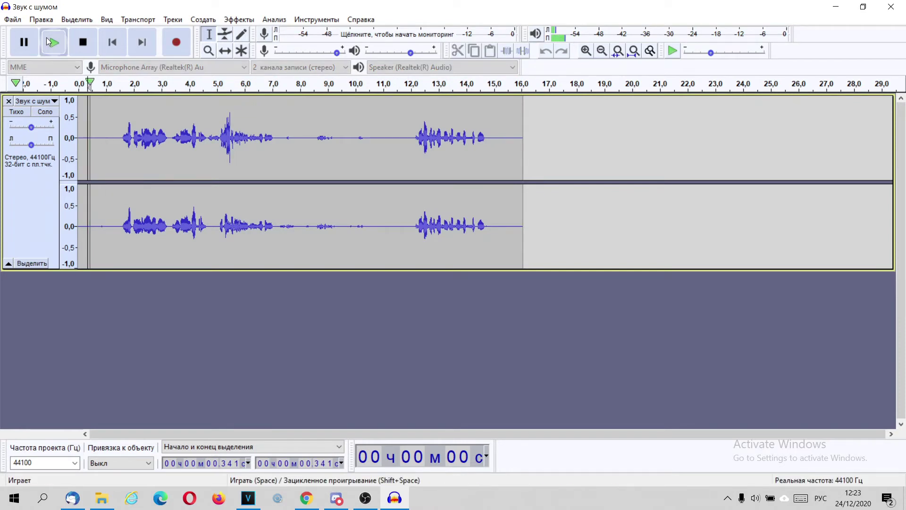
{"action": "key", "text": "p"}
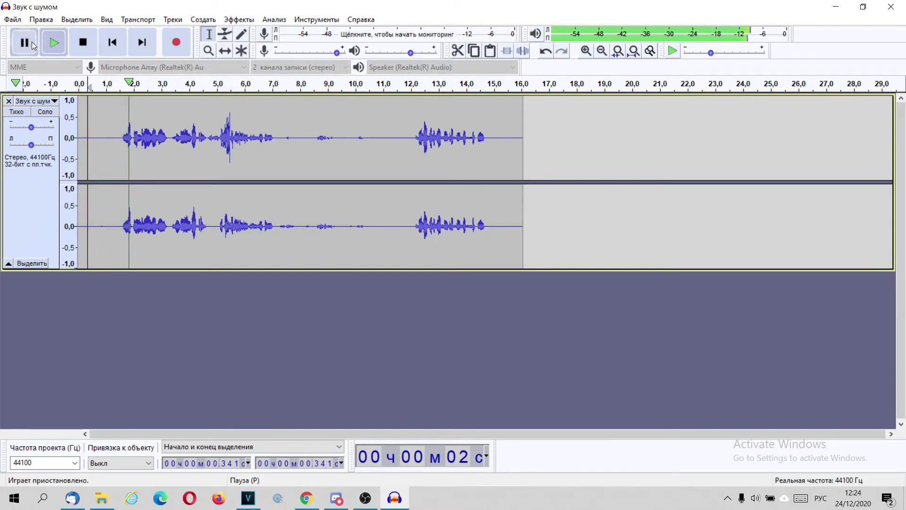
{"action": "left_click", "coordinate": [113, 47]}
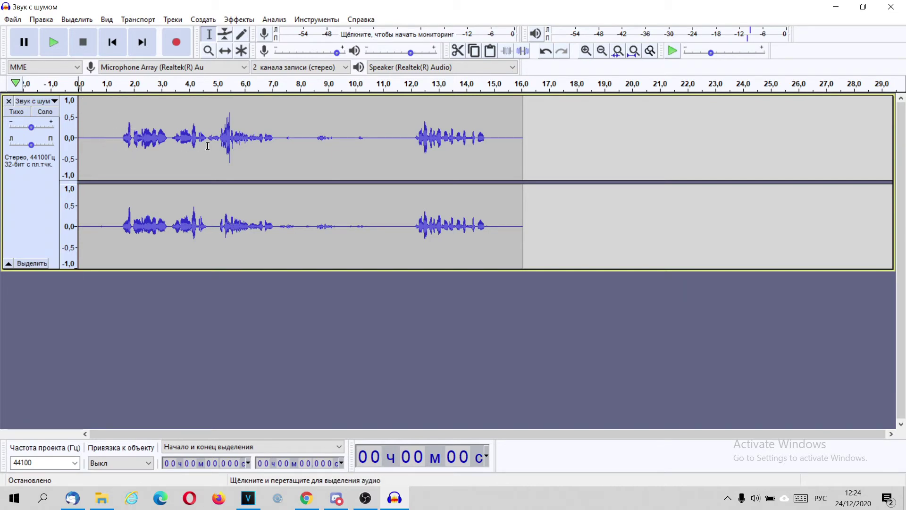
{"action": "left_click", "coordinate": [50, 44]}
{"action": "left_click_drag", "start_coordinate": [316, 135], "coordinate": [347, 142]}
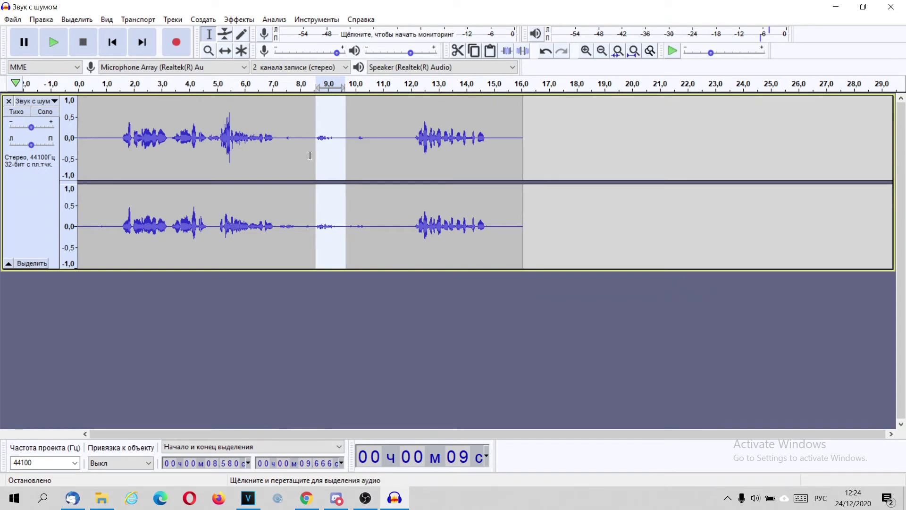
Export the audio to the desktop (Рабочий стол) as a Signed 16-bit PCM WAV file named Звук без шума.
{"action": "left_click", "coordinate": [13, 20]}
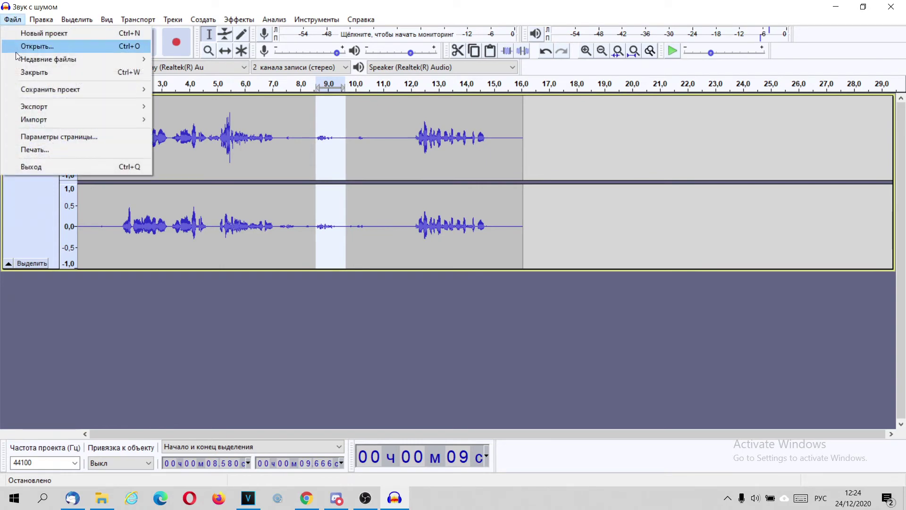
{"action": "mouse_move", "coordinate": [45, 109]}
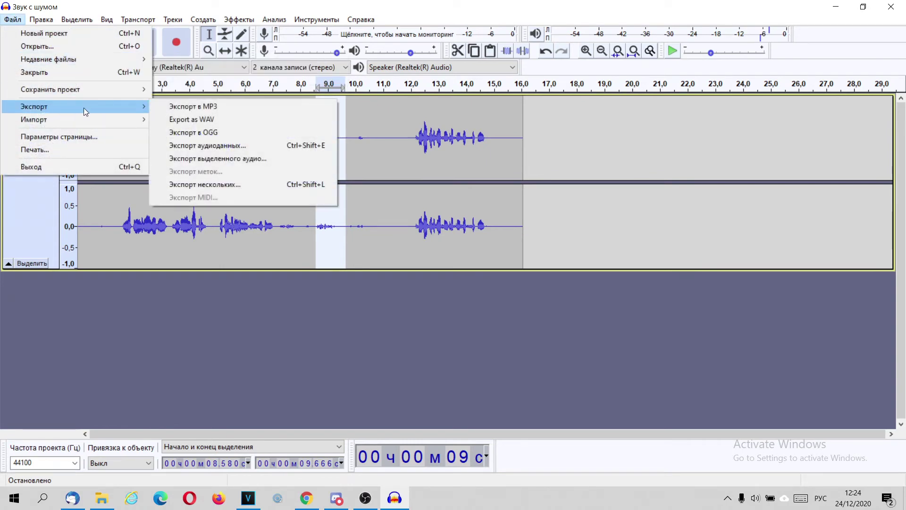
{"action": "left_click", "coordinate": [203, 122]}
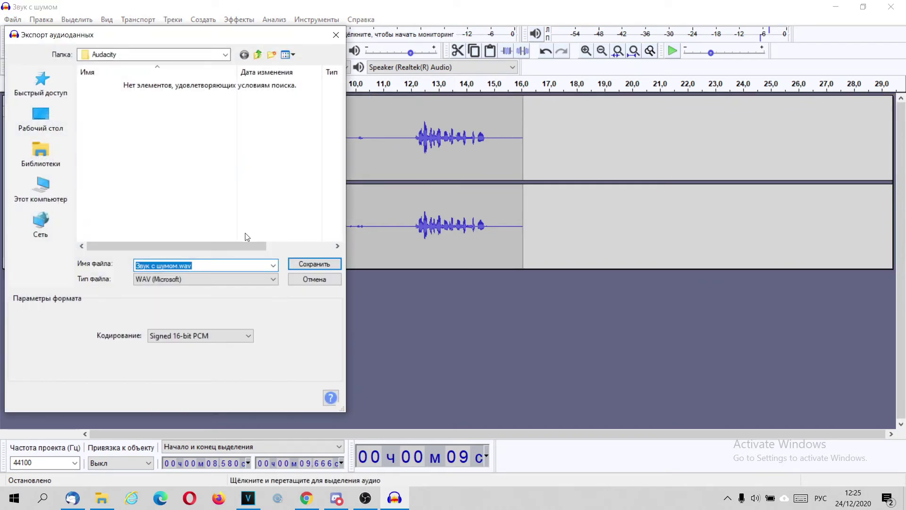
{"action": "type", "text": "Зв"}
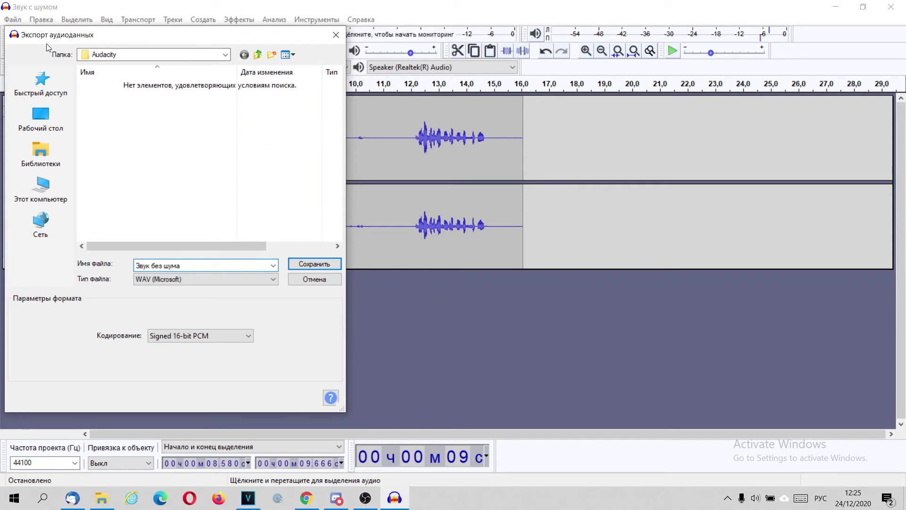
{"action": "left_click", "coordinate": [41, 118]}
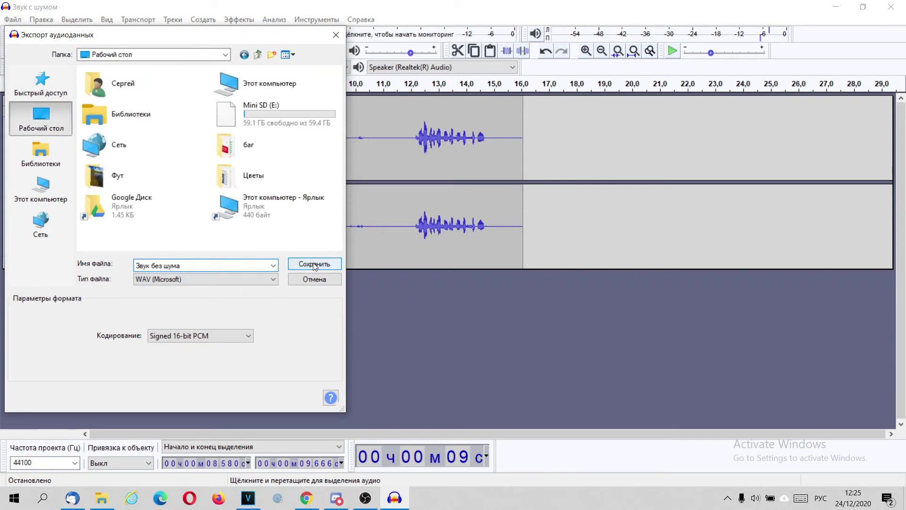
{"action": "left_click", "coordinate": [314, 264]}
{"action": "left_click", "coordinate": [523, 350]}
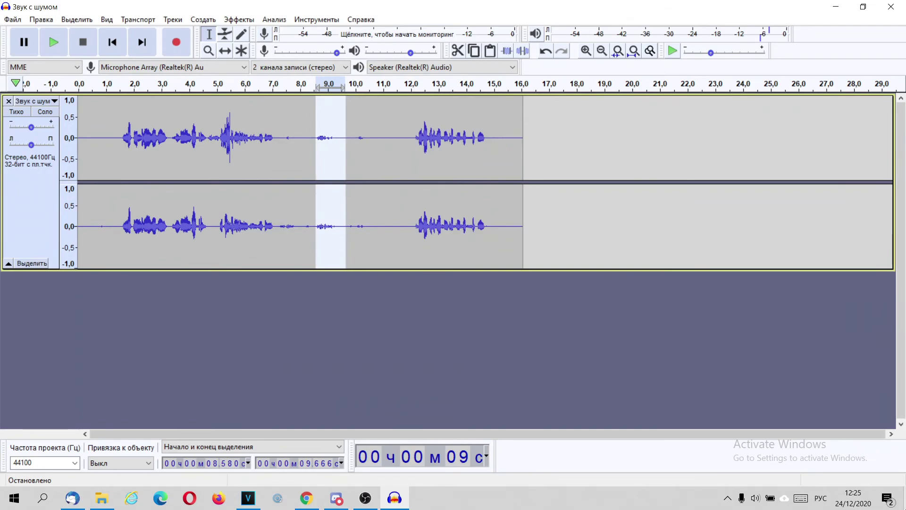
Bring Звук без шума.wav from the desktop into VEGAS Pro, placing it on the audio track directly after the original clip.
{"action": "key", "text": "super+d"}
{"action": "left_click_drag", "start_coordinate": [71, 316], "coordinate": [575, 419]}
{"action": "left_click", "coordinate": [294, 169]}
{"action": "left_click_drag", "start_coordinate": [574, 341], "coordinate": [528, 278]}
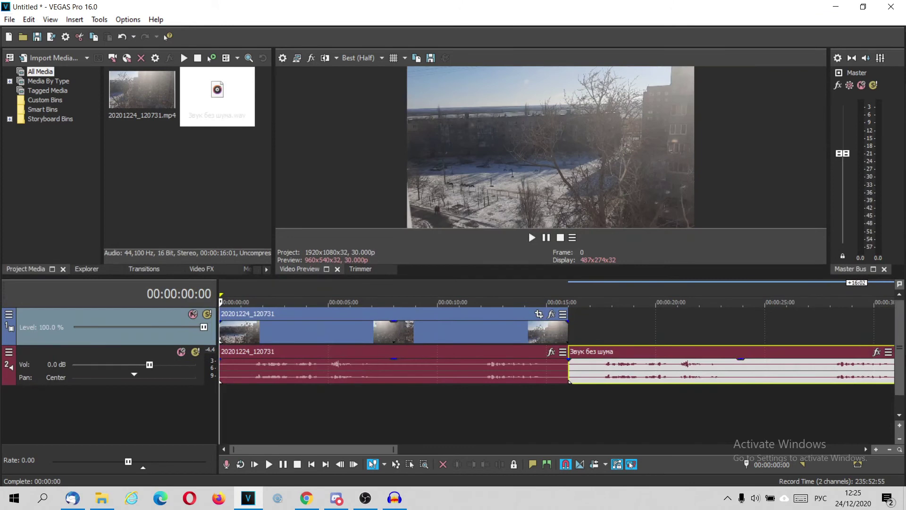
Copy the 20201224_120731 video event to 00:00:17:24 and align the Звук без шума audio beneath the copy.
{"action": "left_click", "coordinate": [491, 326]}
{"action": "left_click", "coordinate": [609, 327]}
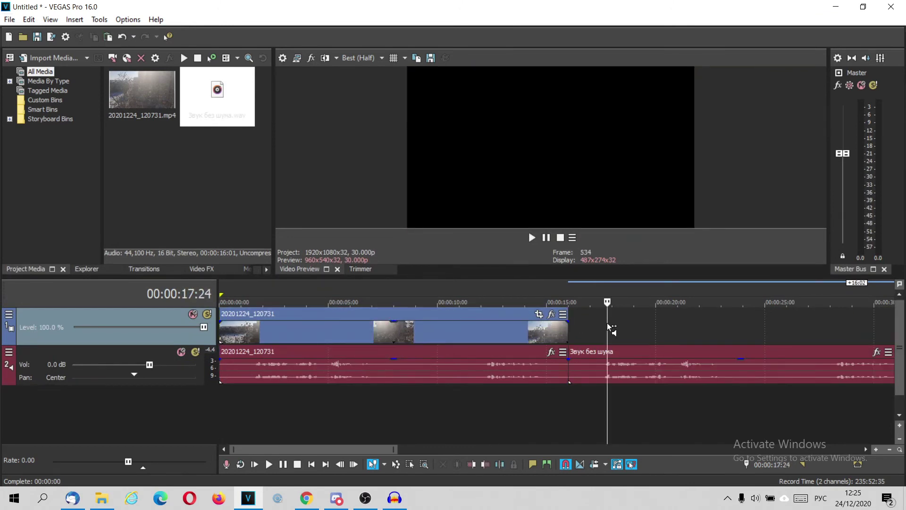
{"action": "key", "text": "ctrl+v"}
{"action": "left_click", "coordinate": [536, 356]}
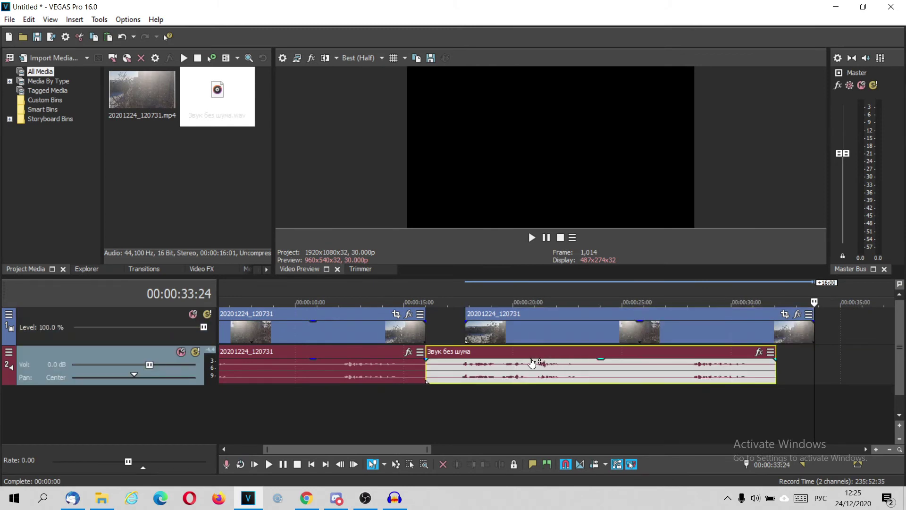
{"action": "left_click_drag", "start_coordinate": [530, 356], "coordinate": [567, 357]}
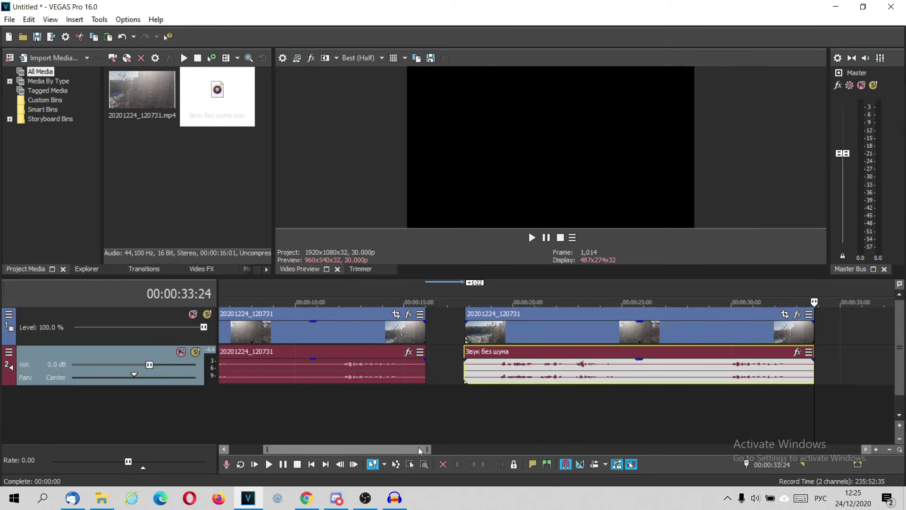
Play the timeline from the start through both clips to compare the original sound with the cleaned sound.
{"action": "left_click", "coordinate": [311, 464]}
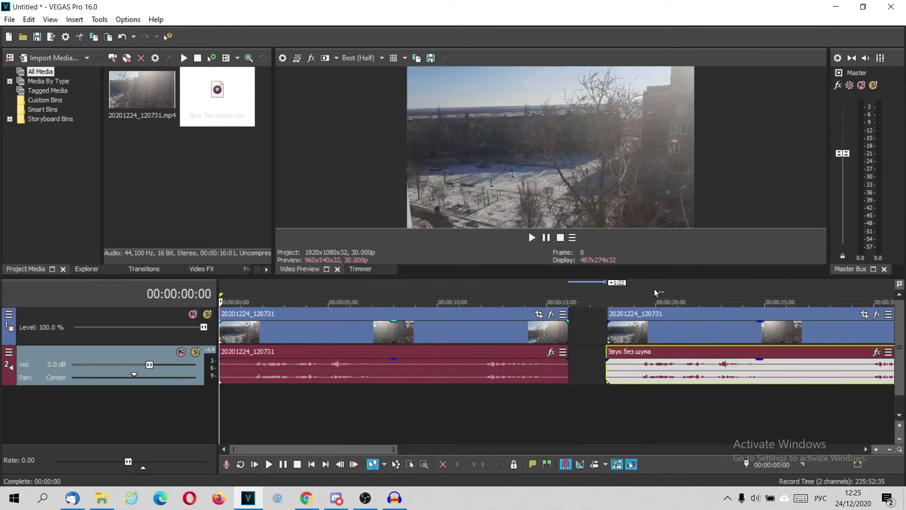
{"action": "left_click", "coordinate": [268, 464]}
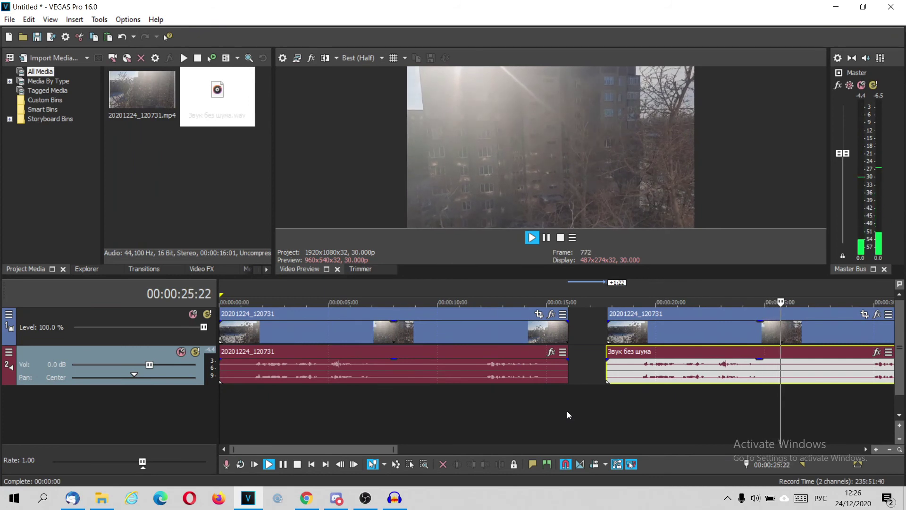
{"action": "left_click", "coordinate": [868, 450]}
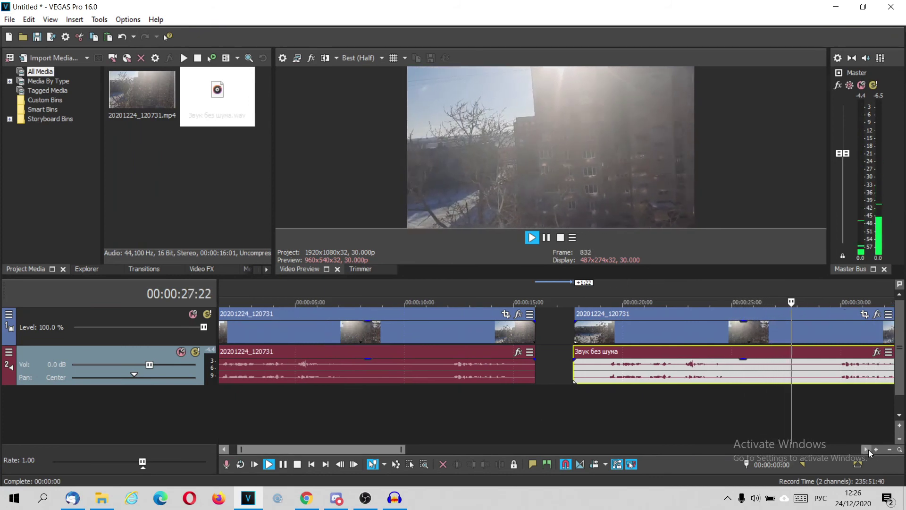
{"action": "left_click", "coordinate": [868, 449]}
{"action": "left_click", "coordinate": [868, 449]}
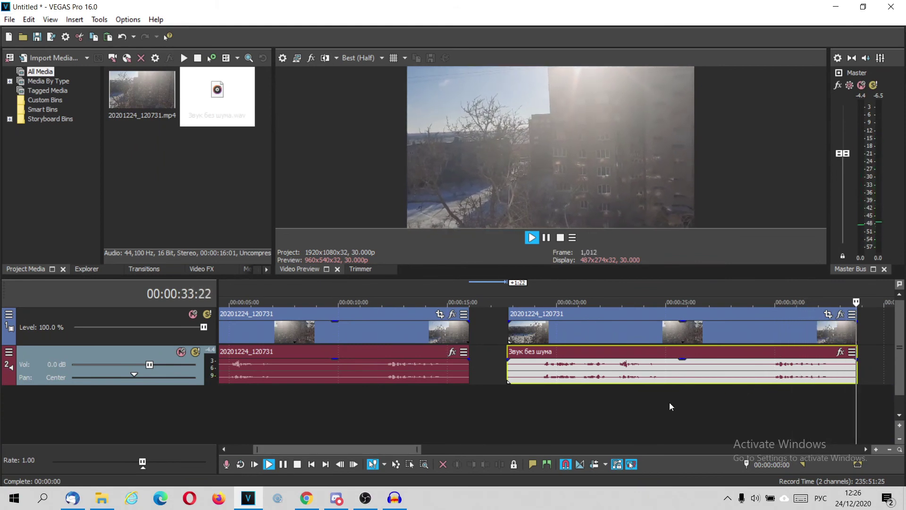
Switch to Audacity and apply Noise Reduction (Подавление шума) to the selected fragment with 30 dB reduction, sensitivity 12,50 and 8 frequency smoothing bands.
{"action": "left_click", "coordinate": [301, 463]}
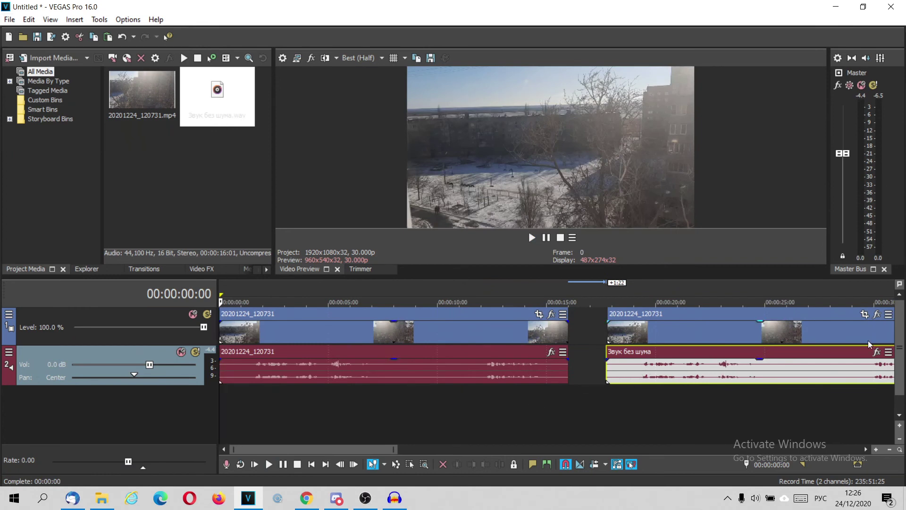
{"action": "left_click", "coordinate": [395, 498]}
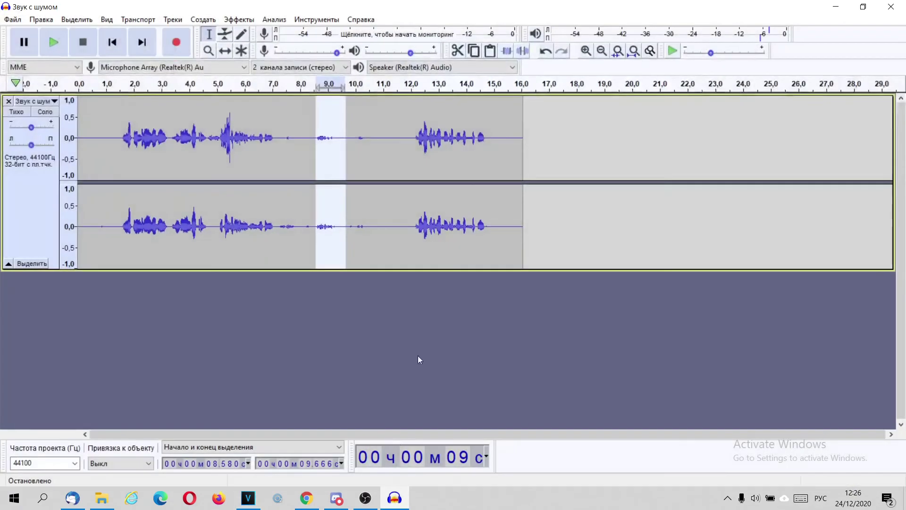
{"action": "left_click", "coordinate": [238, 20]}
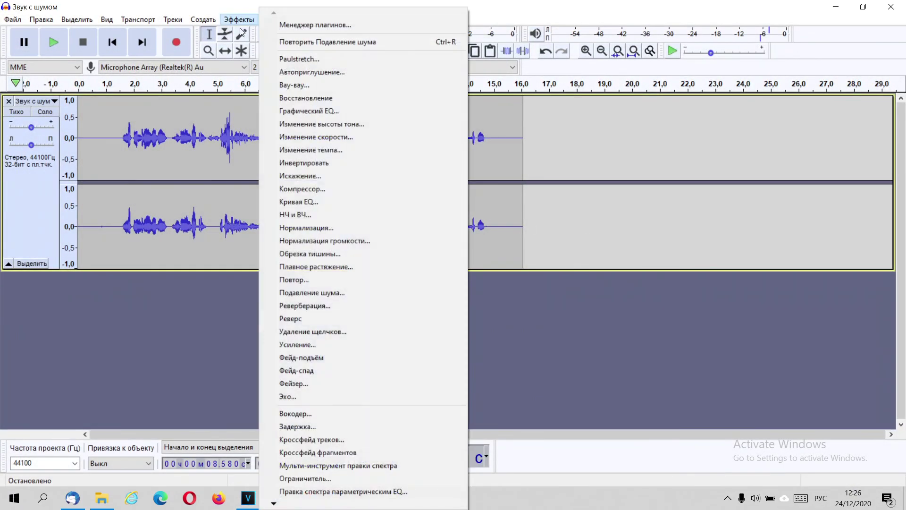
{"action": "left_click", "coordinate": [310, 293]}
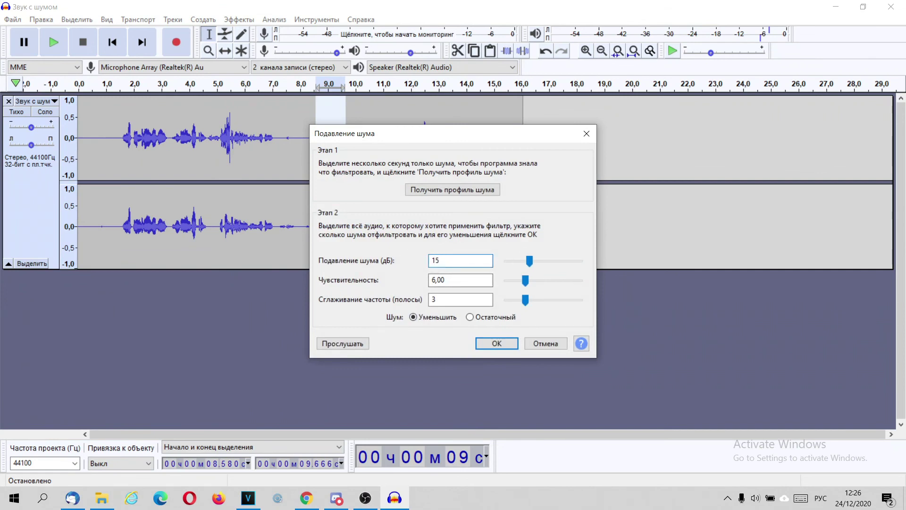
{"action": "key", "text": "Tab"}
{"action": "type", "text": "2"}
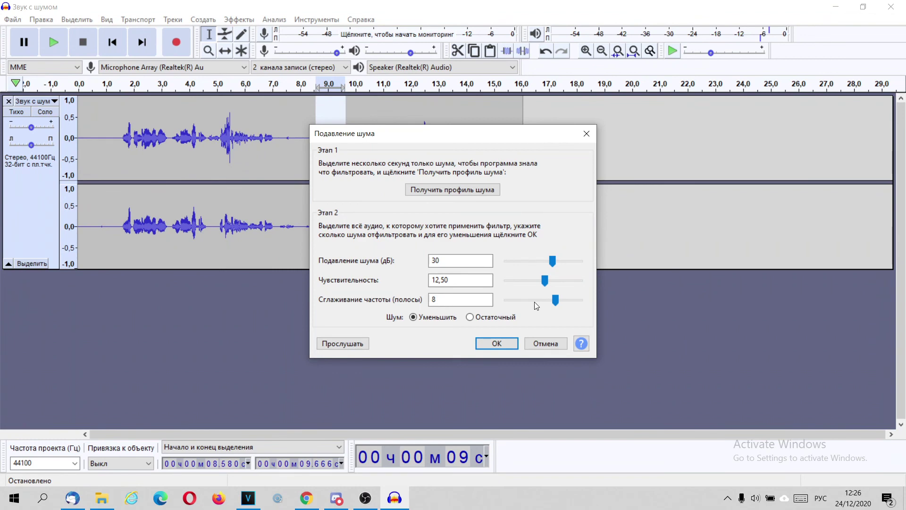
{"action": "left_click", "coordinate": [515, 344]}
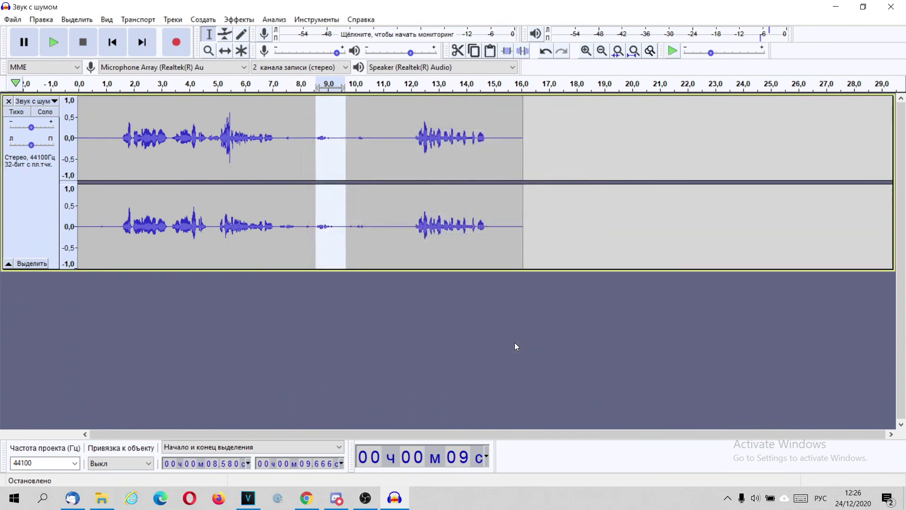